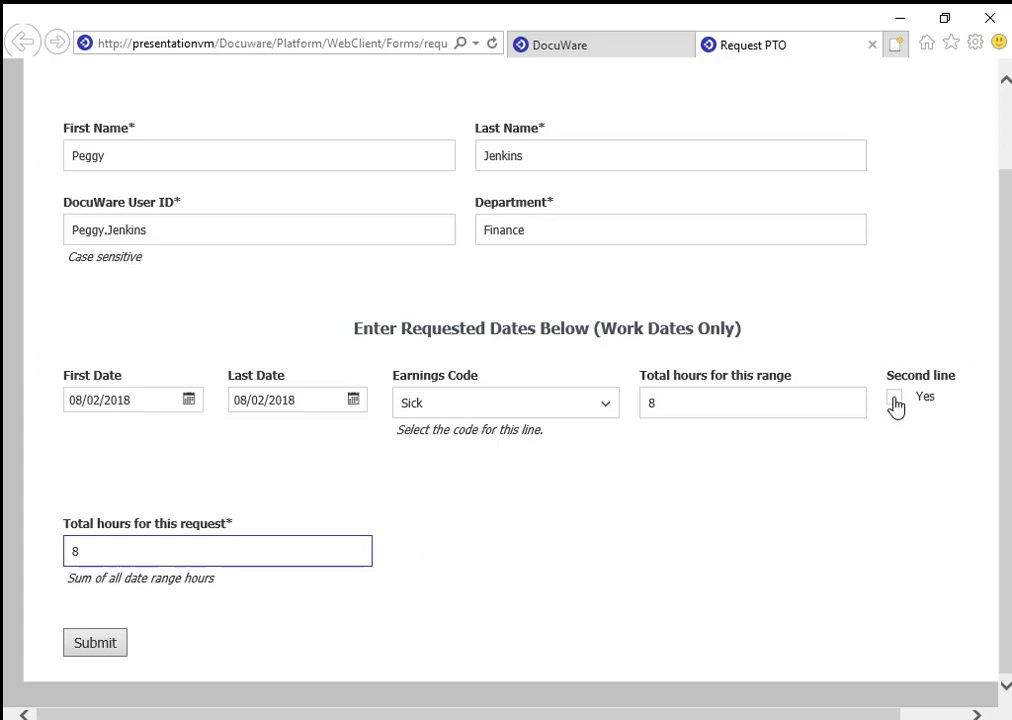
pyautogui.click(894, 398)
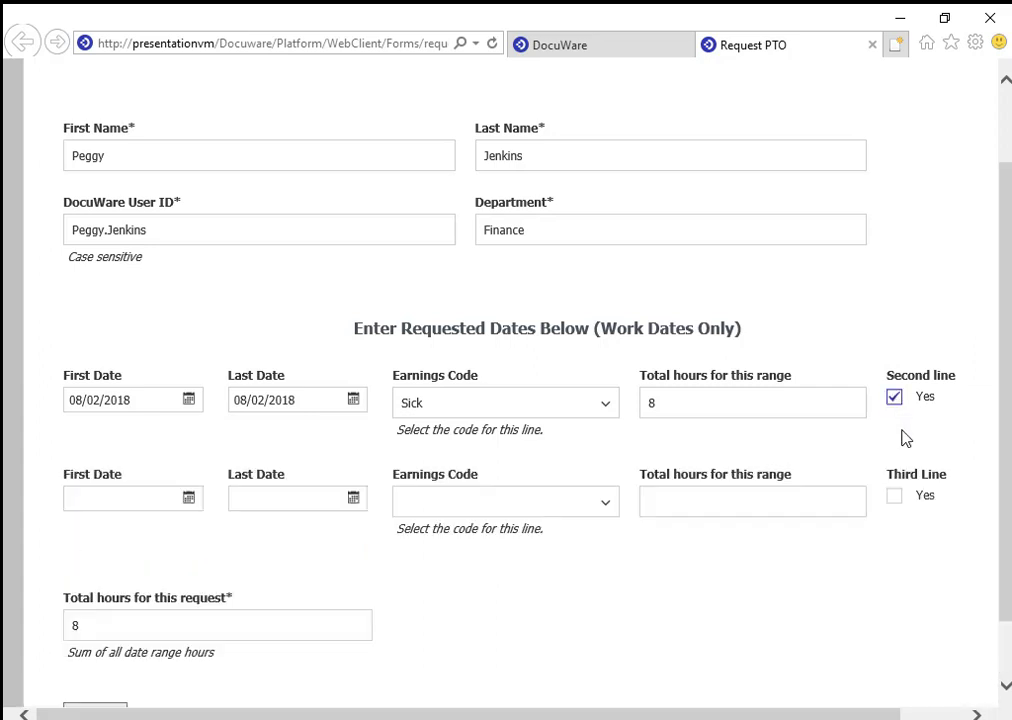
pyautogui.click(895, 498)
pyautogui.click(895, 497)
pyautogui.click(894, 397)
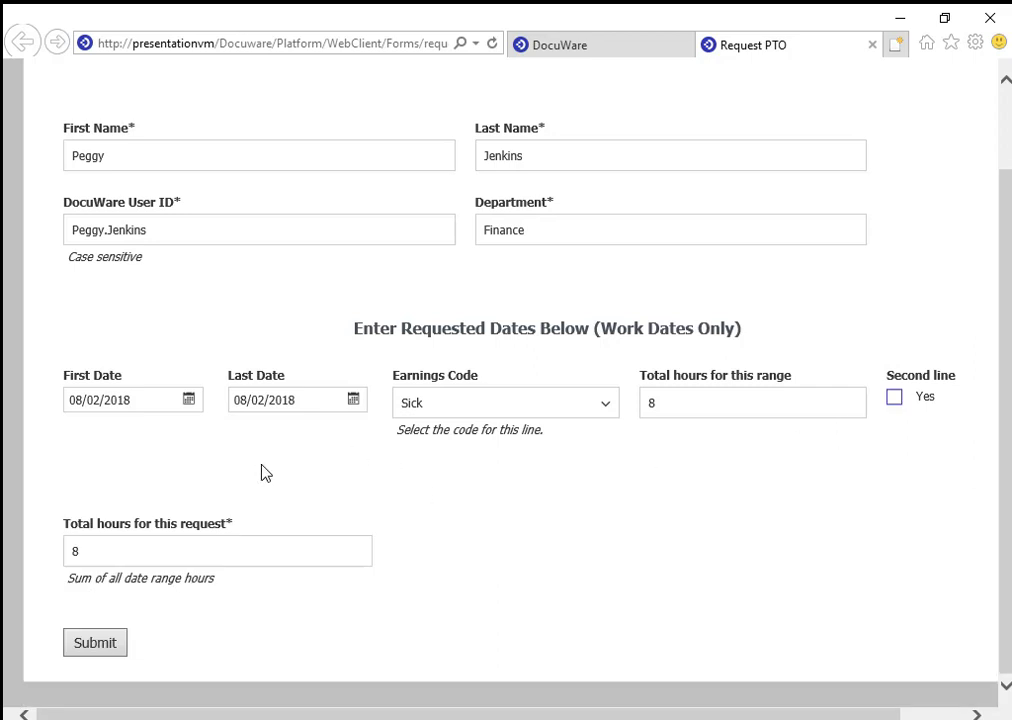
# - Submit the time-off request form and return to the DocuWare web client
pyautogui.click(96, 644)
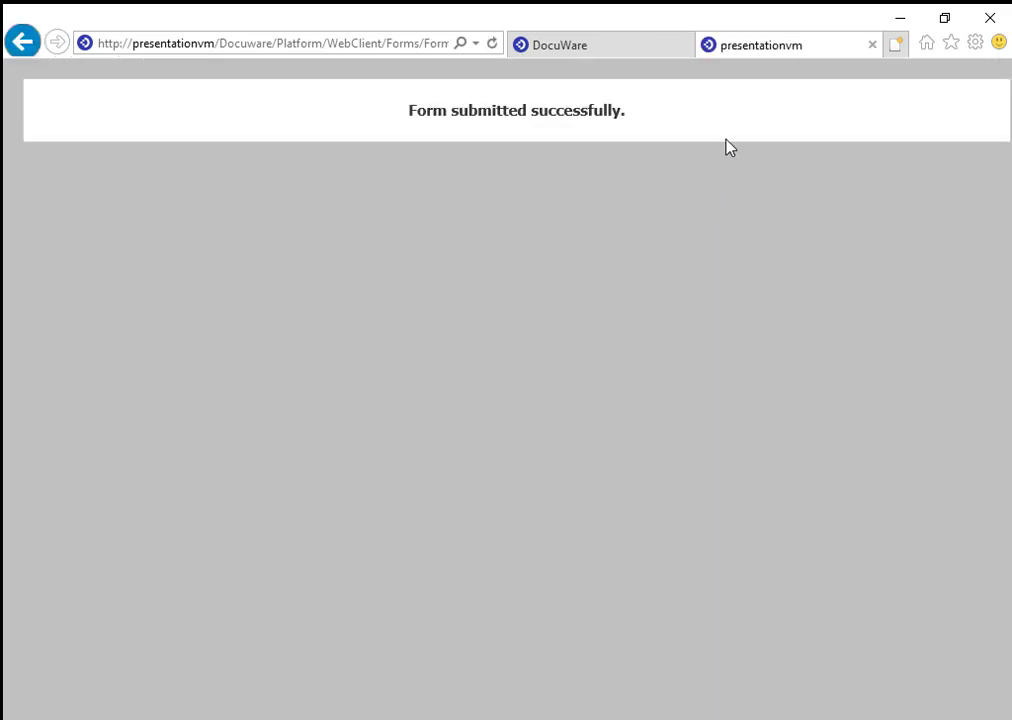
pyautogui.click(637, 48)
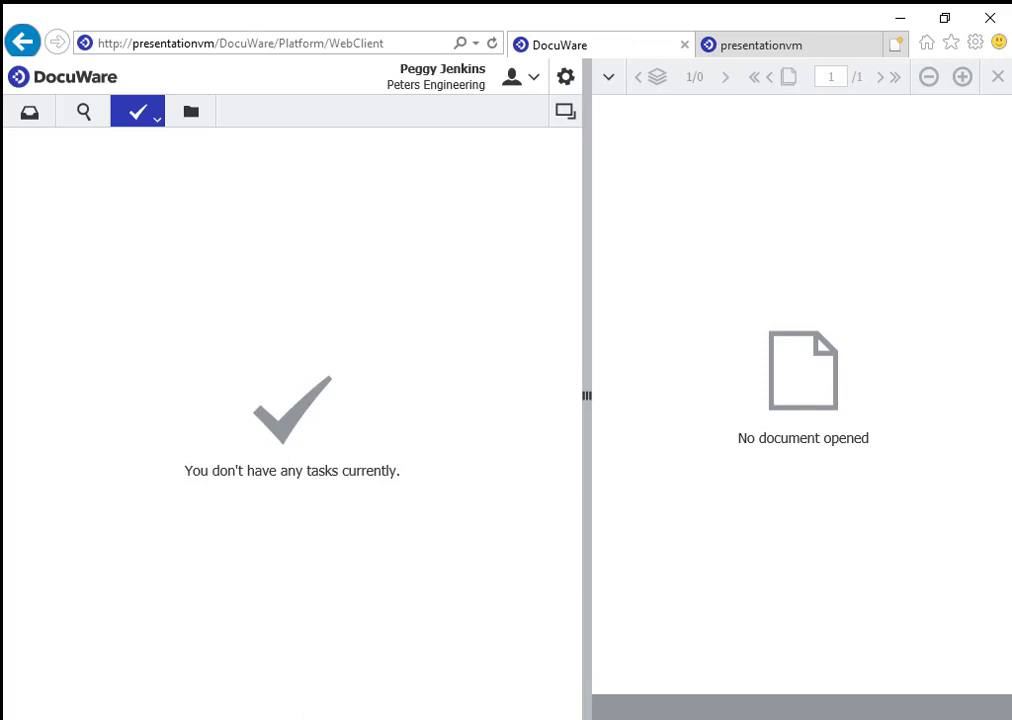
# - Switch the Windows session to the approving manager's account and bring up that account's DocuWare task list
pyautogui.press('super')
pyautogui.click(29, 510)
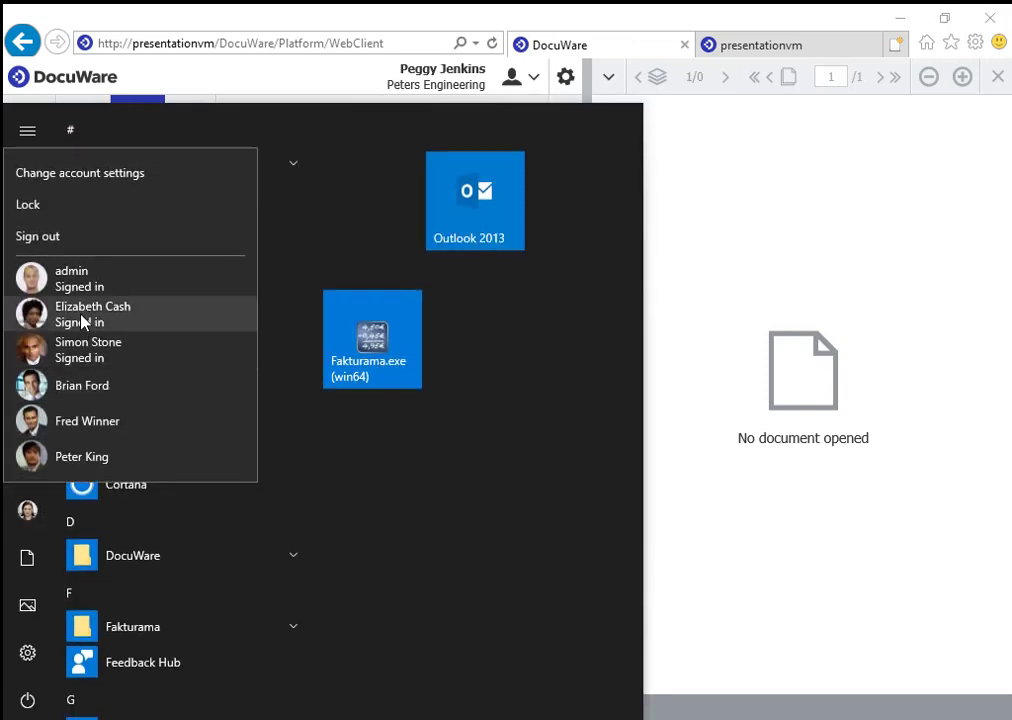
pyautogui.click(83, 318)
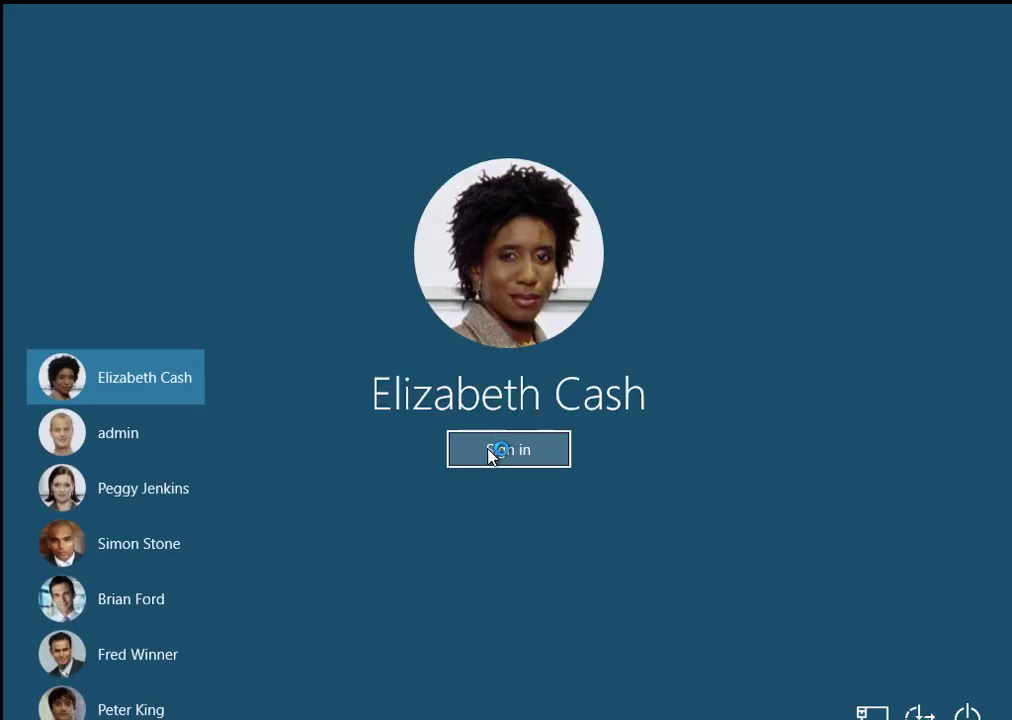
pyautogui.click(508, 452)
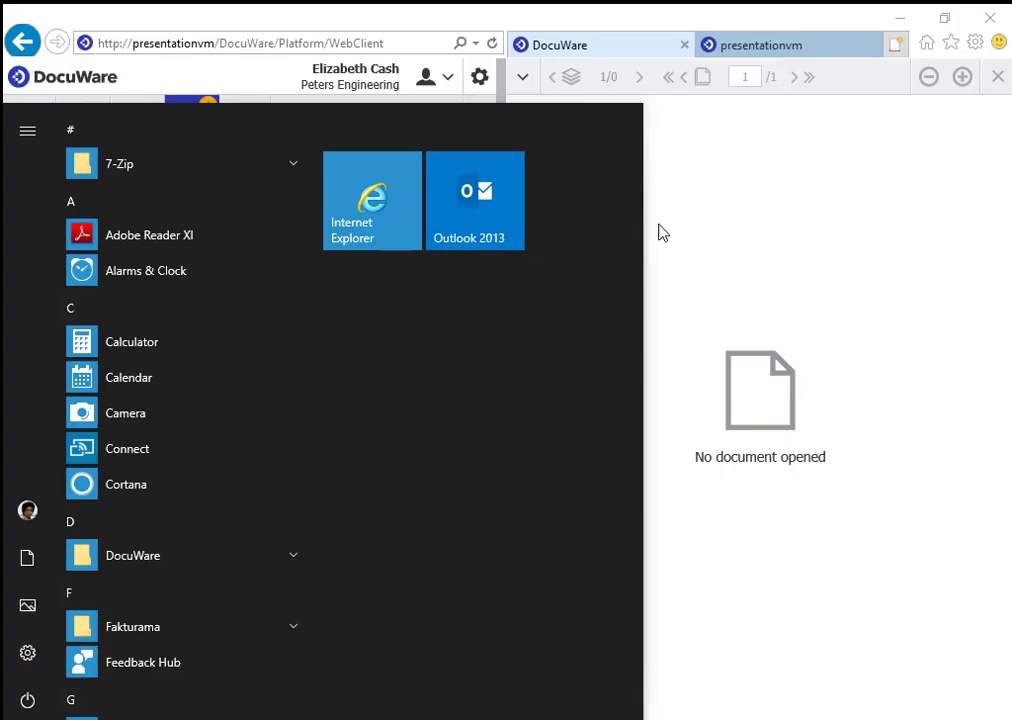
pyautogui.click(661, 207)
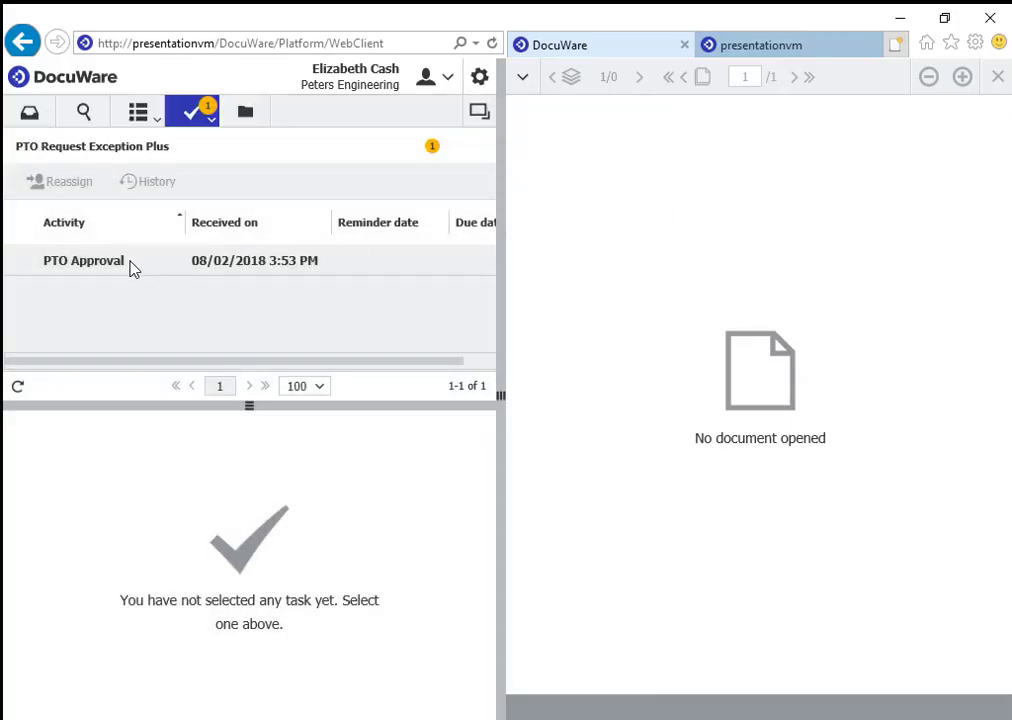
# - Open the PTO Approval task, check its Denied option, and confirm the task as Approved
pyautogui.click(116, 264)
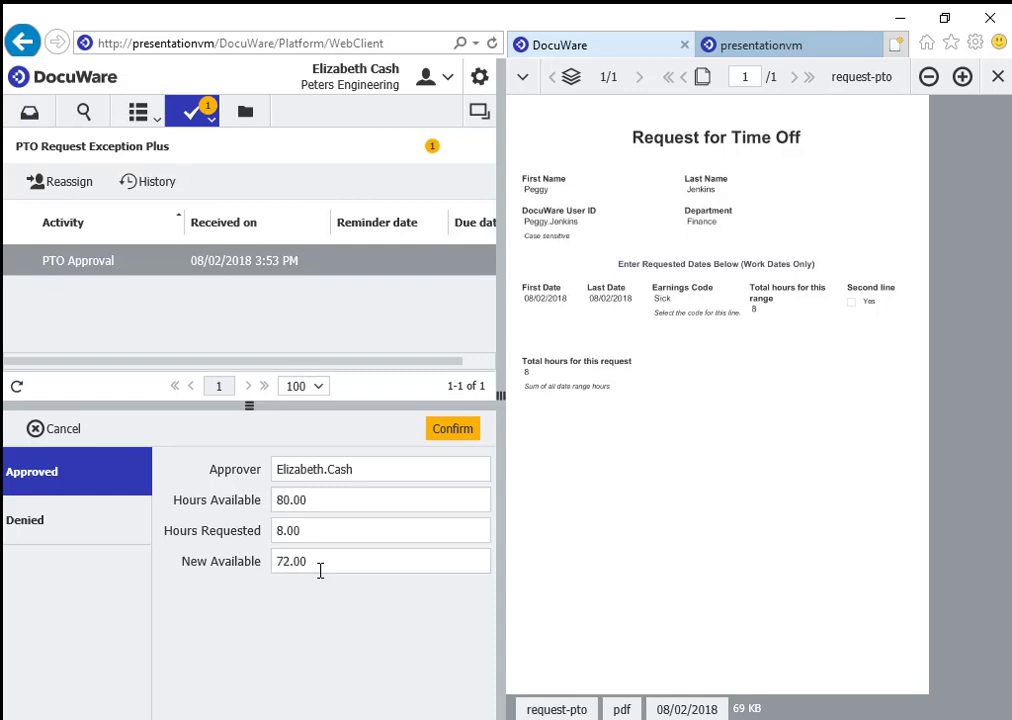
pyautogui.click(46, 520)
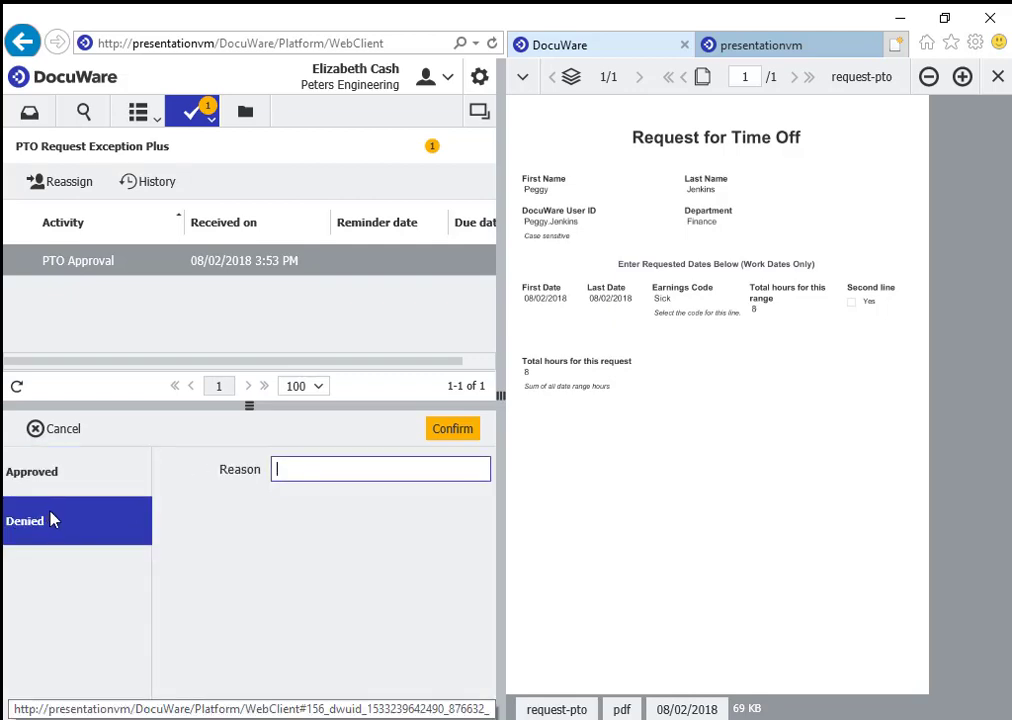
pyautogui.click(54, 481)
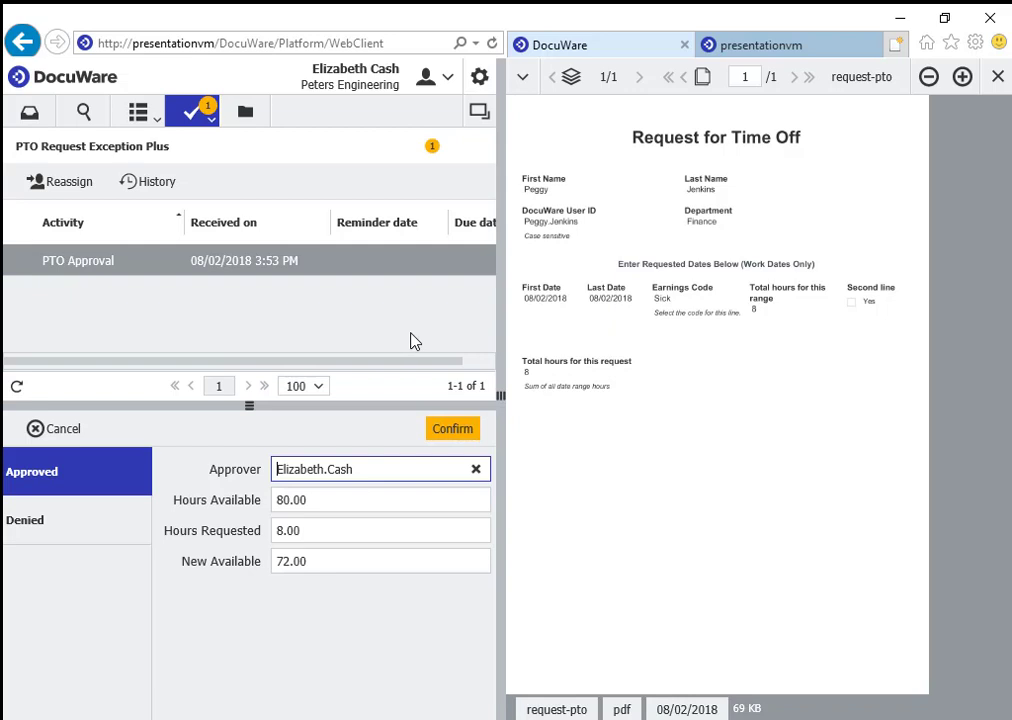
pyautogui.click(461, 431)
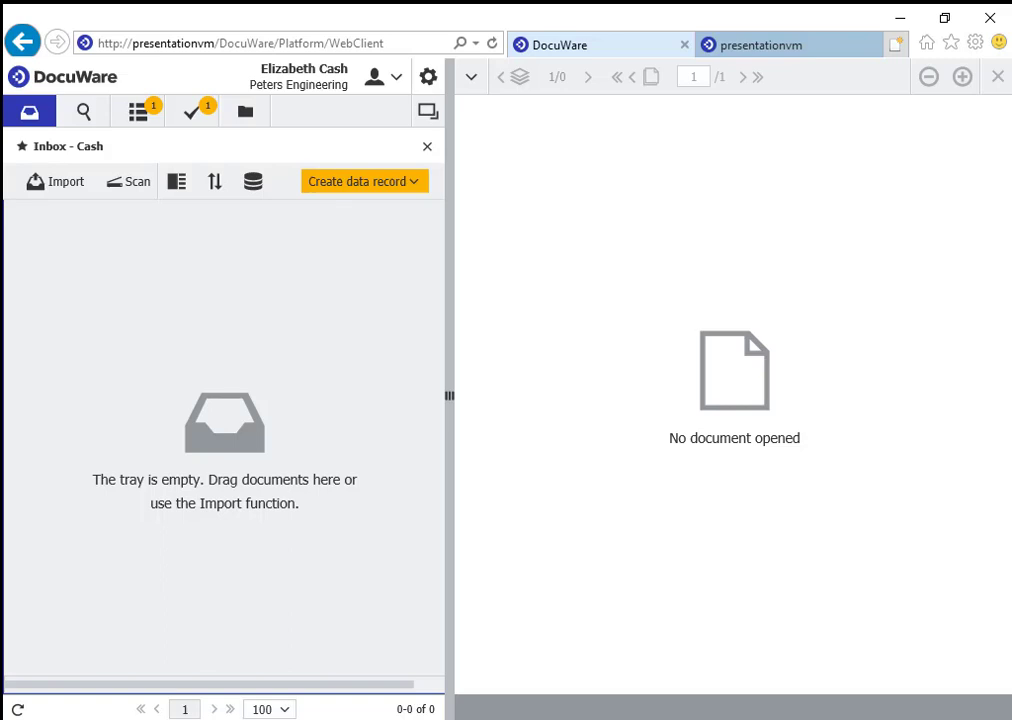
# - Open the Not Available today list and temporarily widen the list pane to view all its columns
pyautogui.click(150, 122)
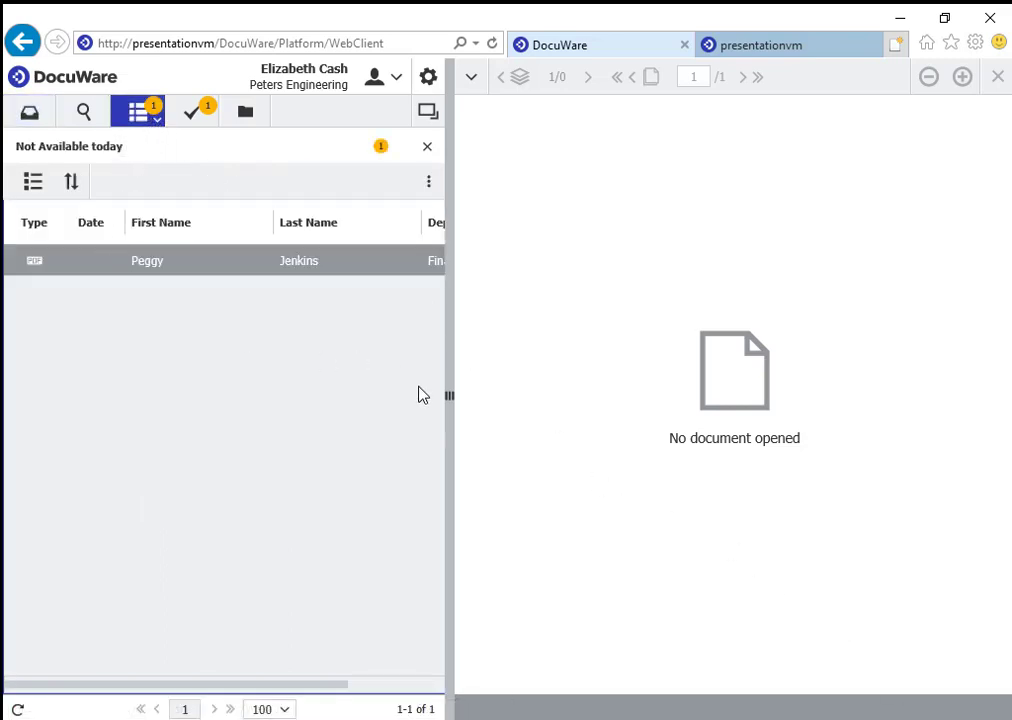
pyautogui.moveTo(449, 395); pyautogui.dragTo(638, 398)
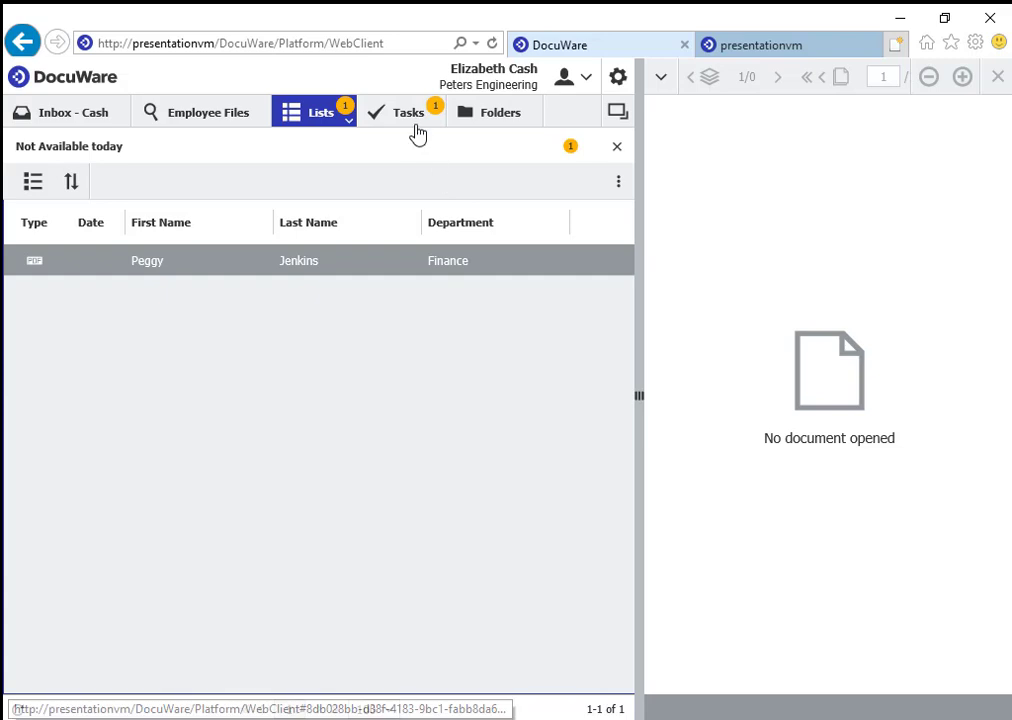
pyautogui.moveTo(636, 397); pyautogui.dragTo(507, 397)
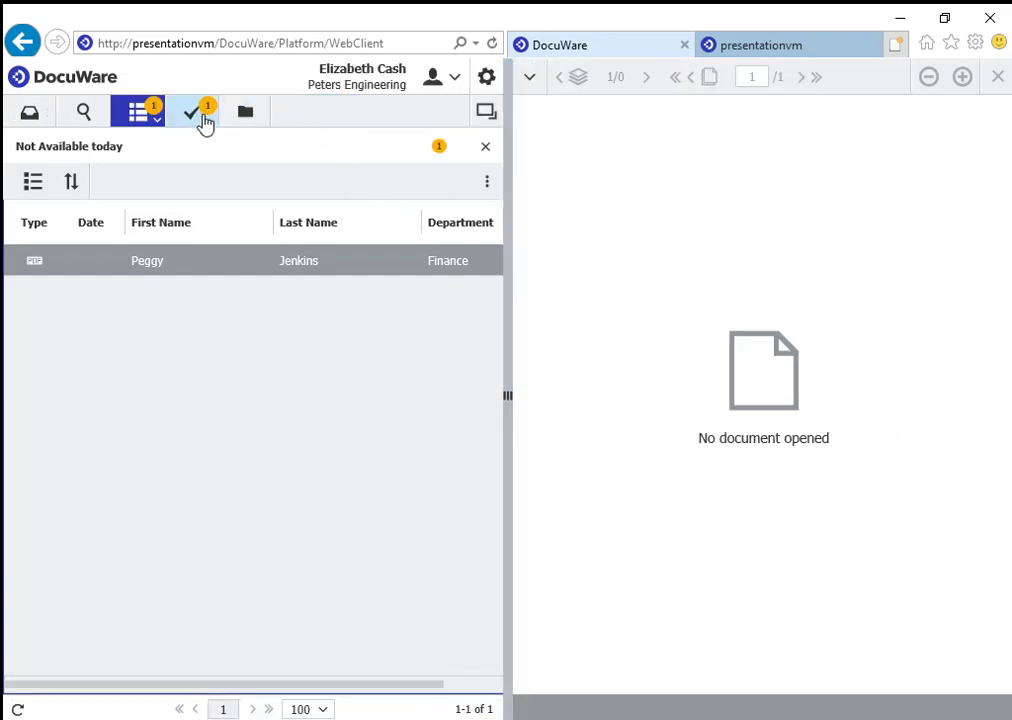
# - Examine the employee master record attached to the Performance Review task and select the Appraisal Stored decision
pyautogui.click(197, 113)
pyautogui.click(176, 262)
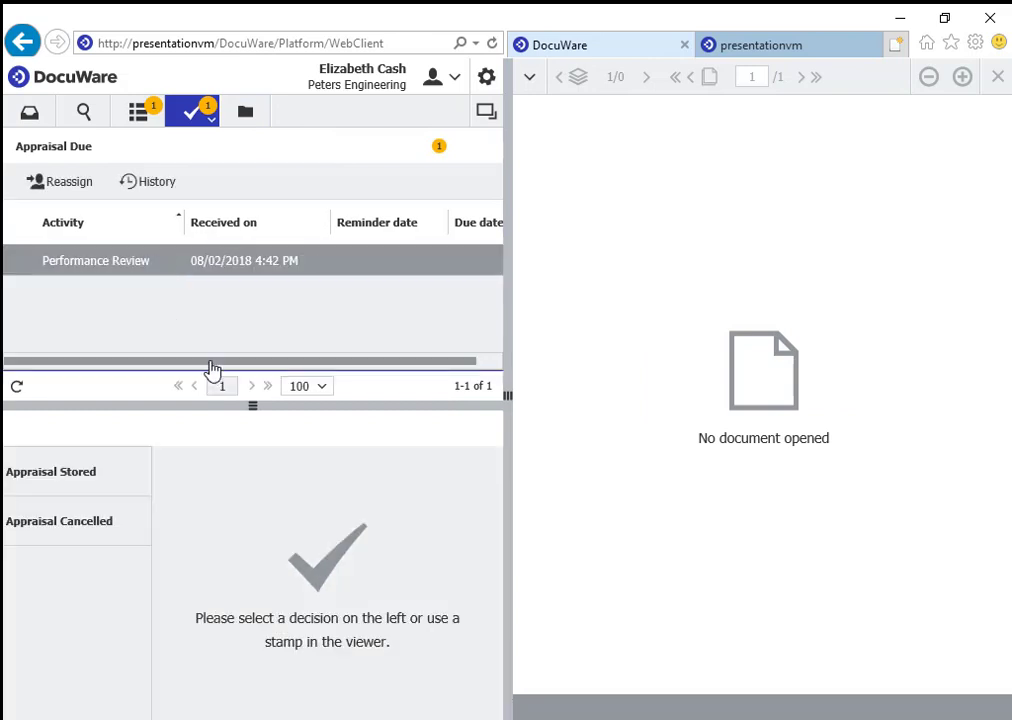
pyautogui.moveTo(244, 364); pyautogui.dragTo(176, 289)
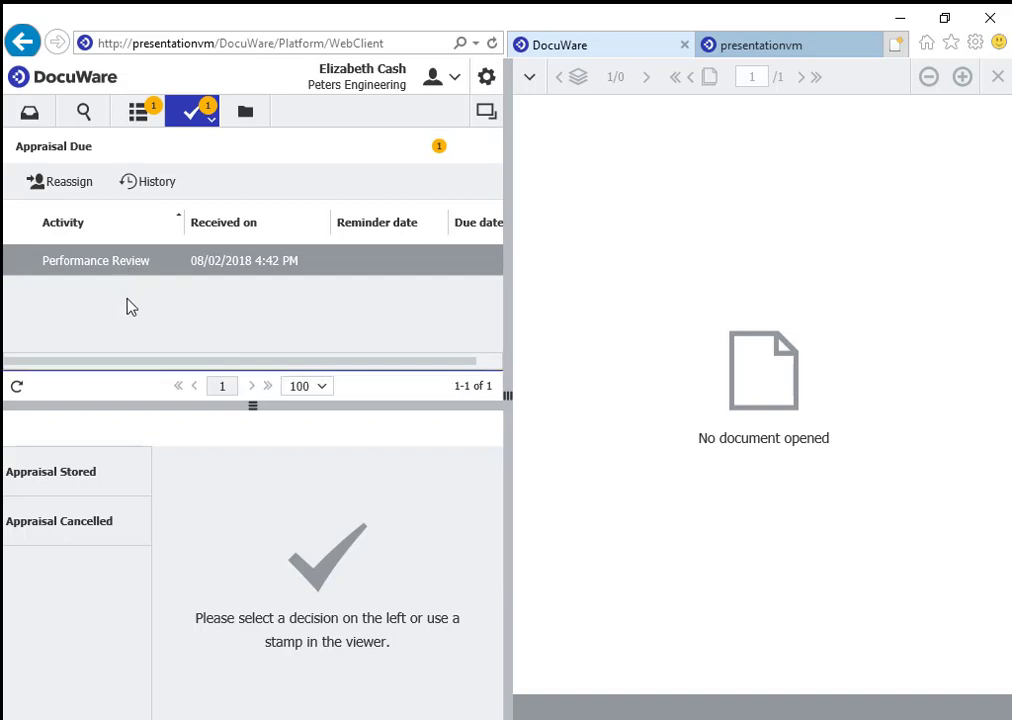
pyautogui.click(131, 264)
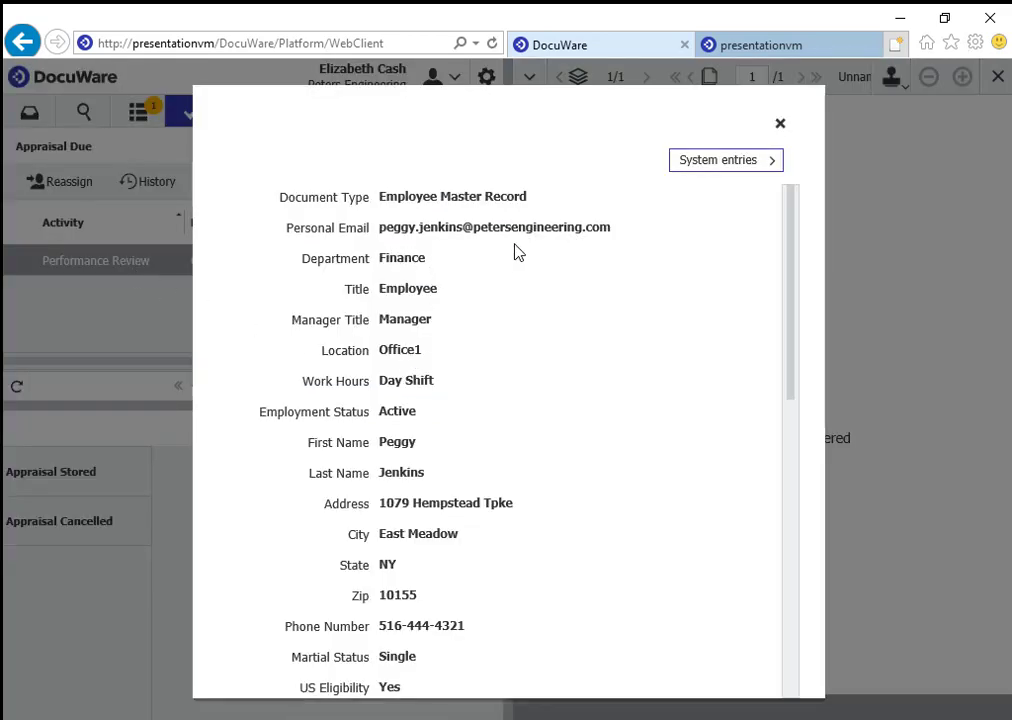
pyautogui.click(780, 124)
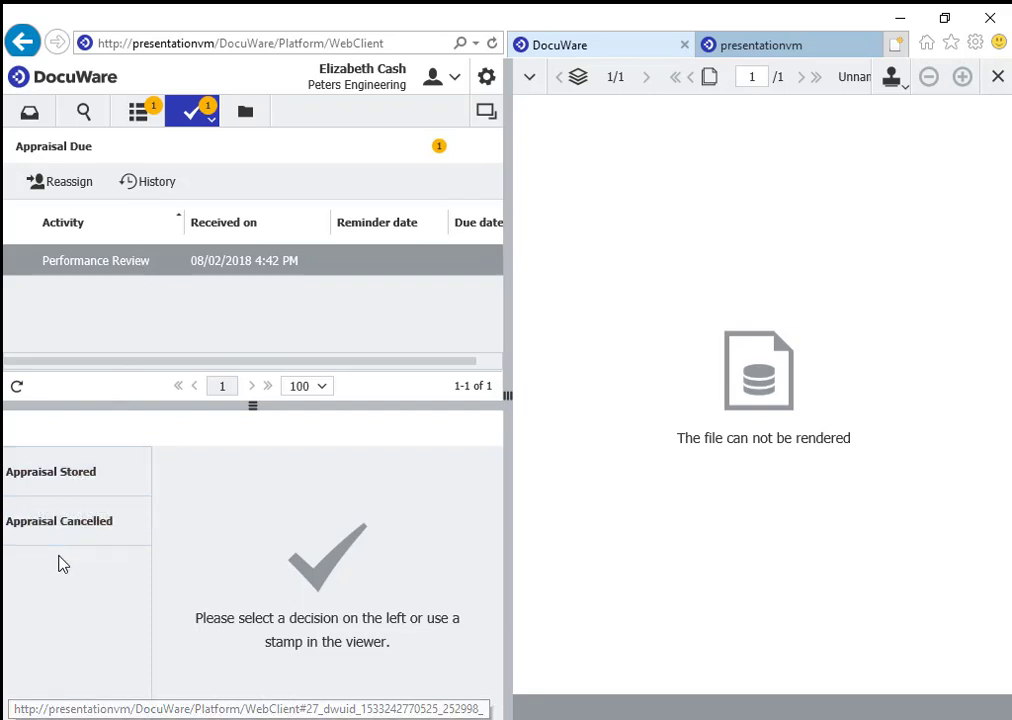
pyautogui.click(70, 480)
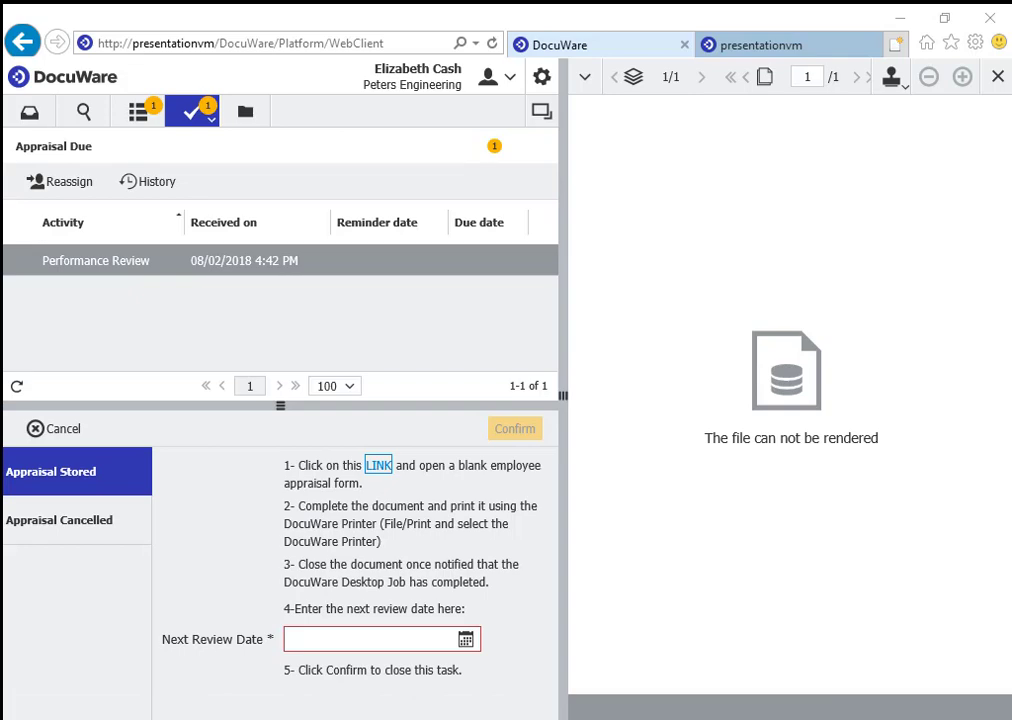
# - Open the employee's completed 2018 appraisal document from the Desktop folder in Word
pyautogui.press('super+e')
pyautogui.click(307, 236)
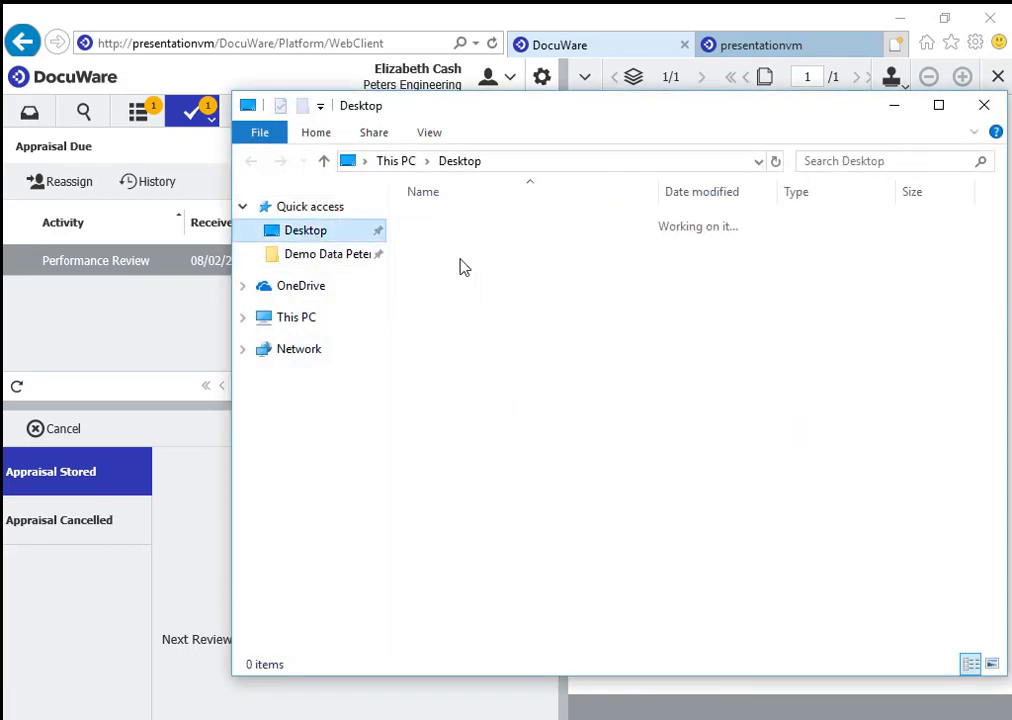
pyautogui.doubleClick(480, 222)
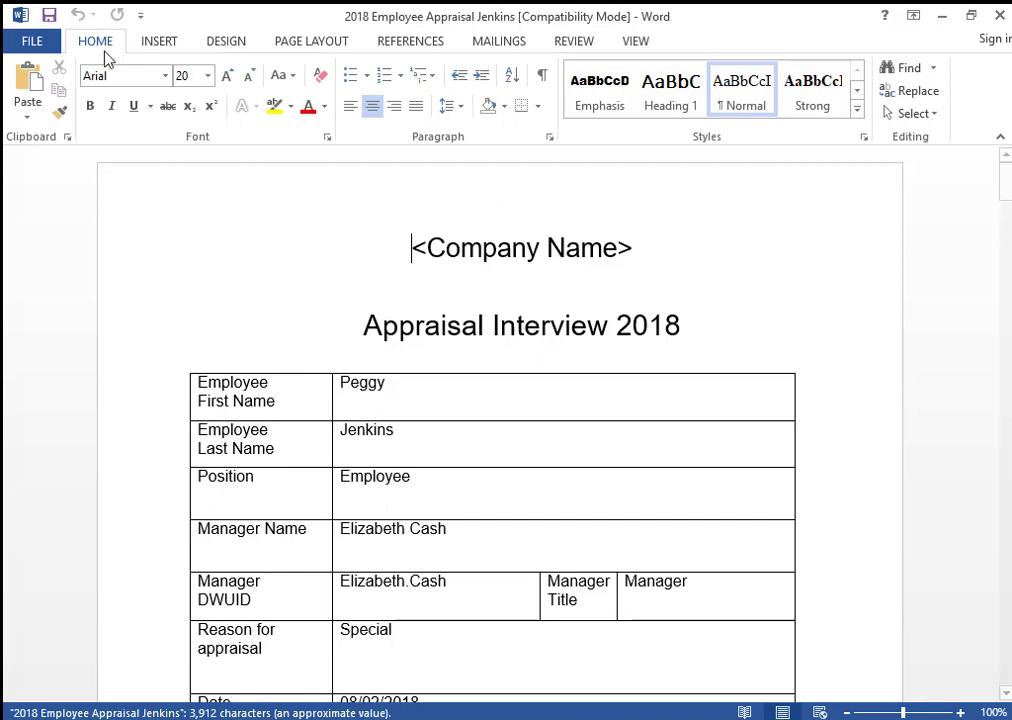
# - Choose DocuWare Printer as the printer for the completed appraisal document
pyautogui.click(44, 46)
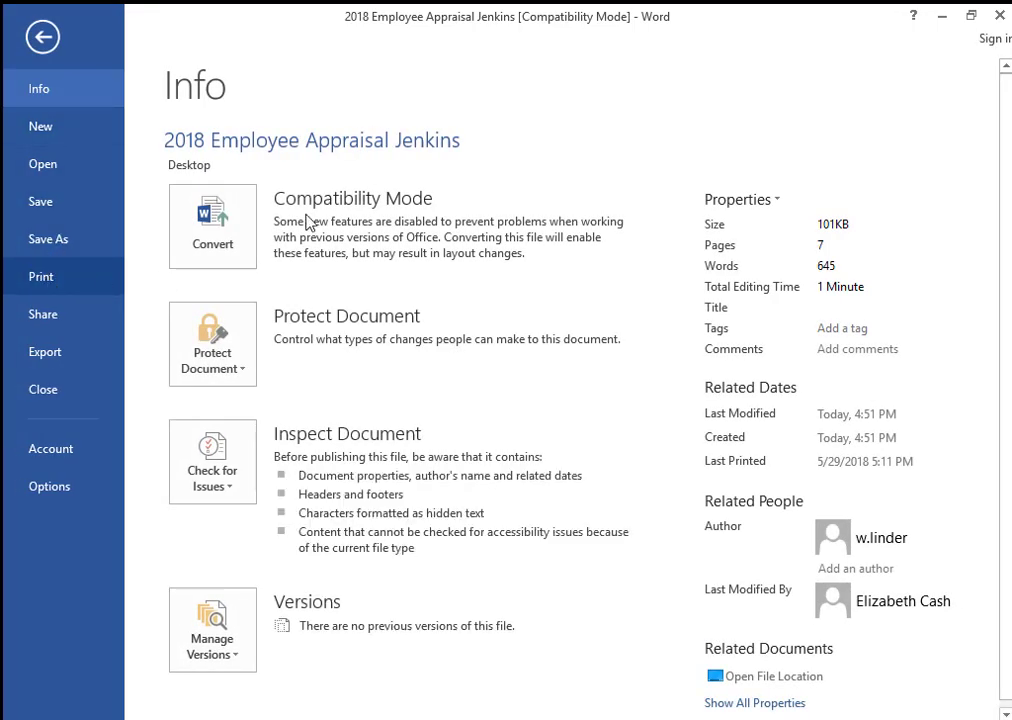
pyautogui.hotkey('ctrl', 'p')
pyautogui.click(276, 281)
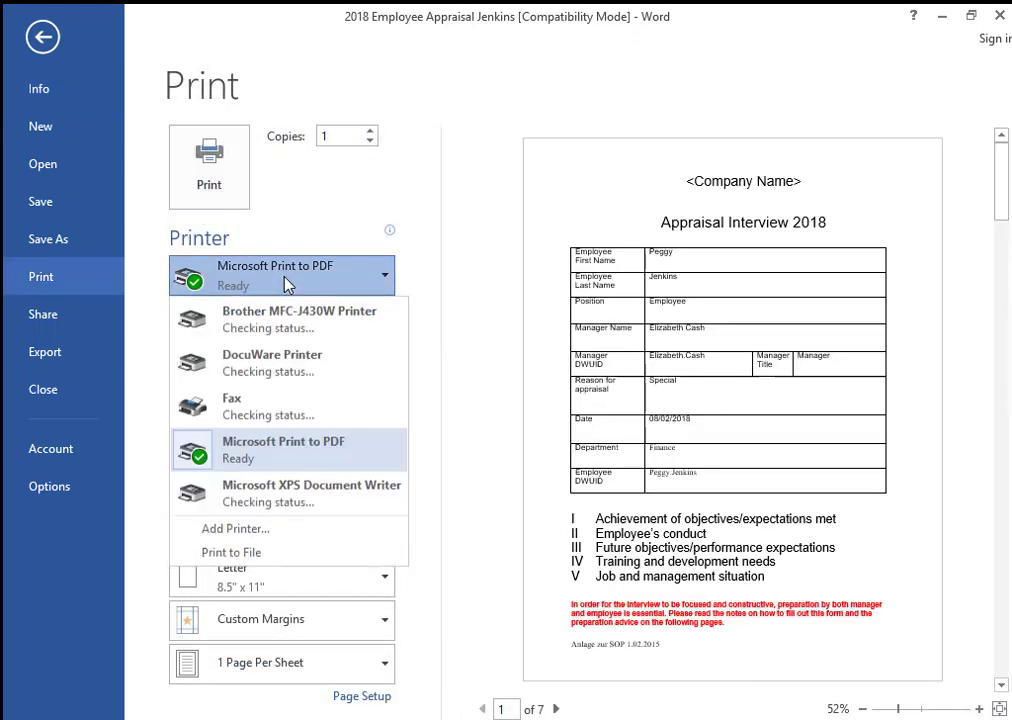
pyautogui.click(278, 366)
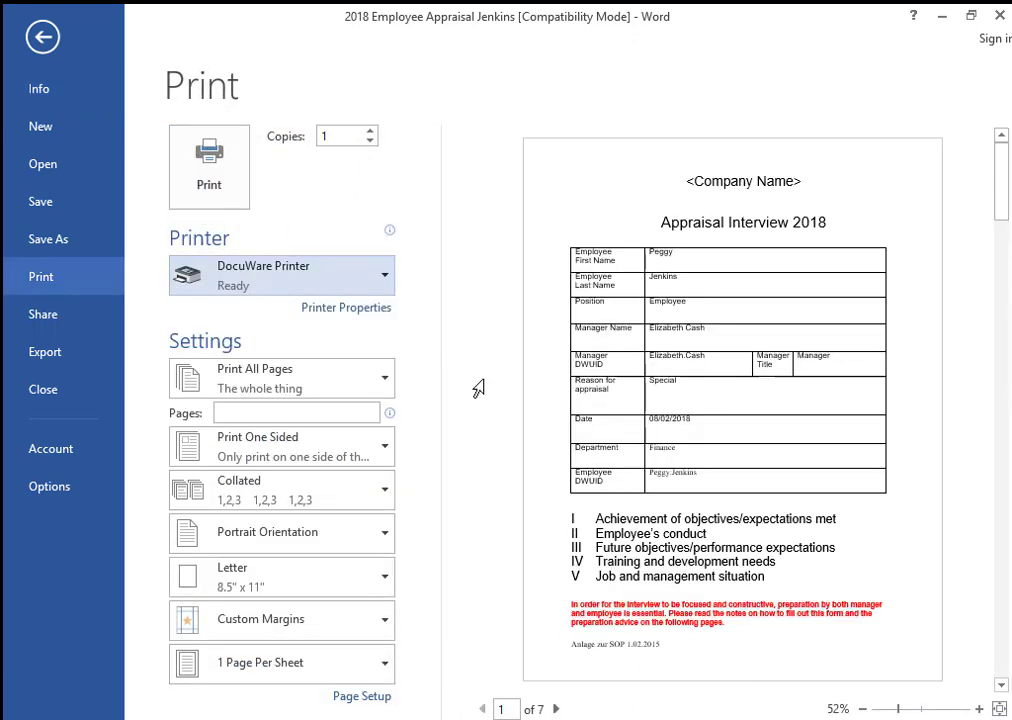
# - Return to the Performance Review task in DocuWare, view the blank 2018 Employee Appraisal Template linked there, and close it
pyautogui.click(942, 17)
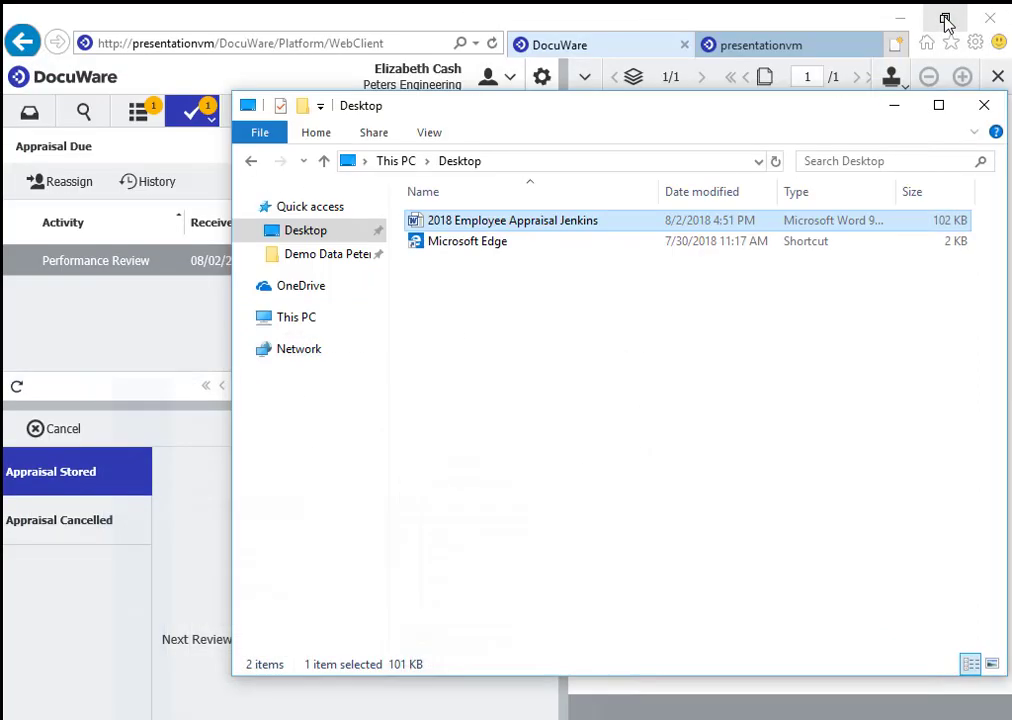
pyautogui.click(895, 106)
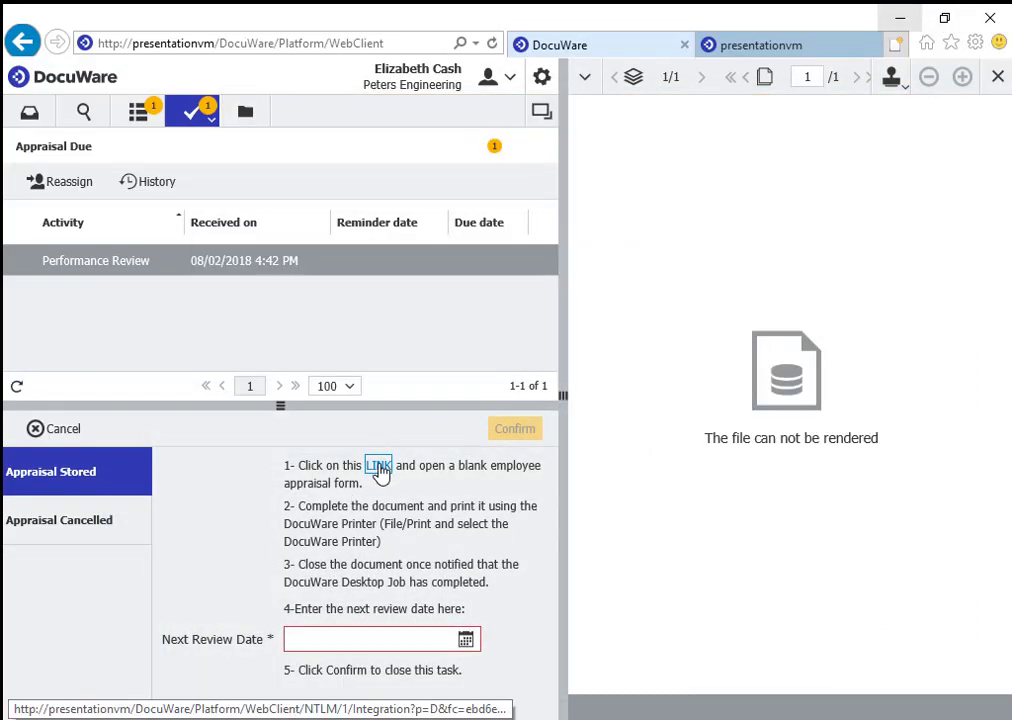
pyautogui.click(379, 466)
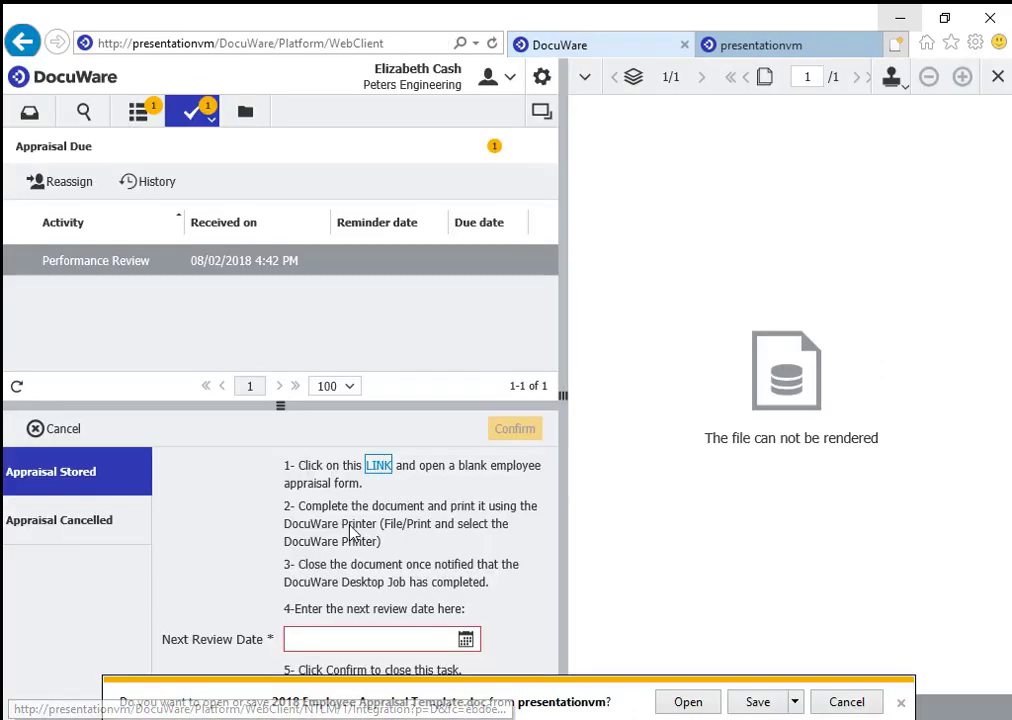
pyautogui.click(706, 705)
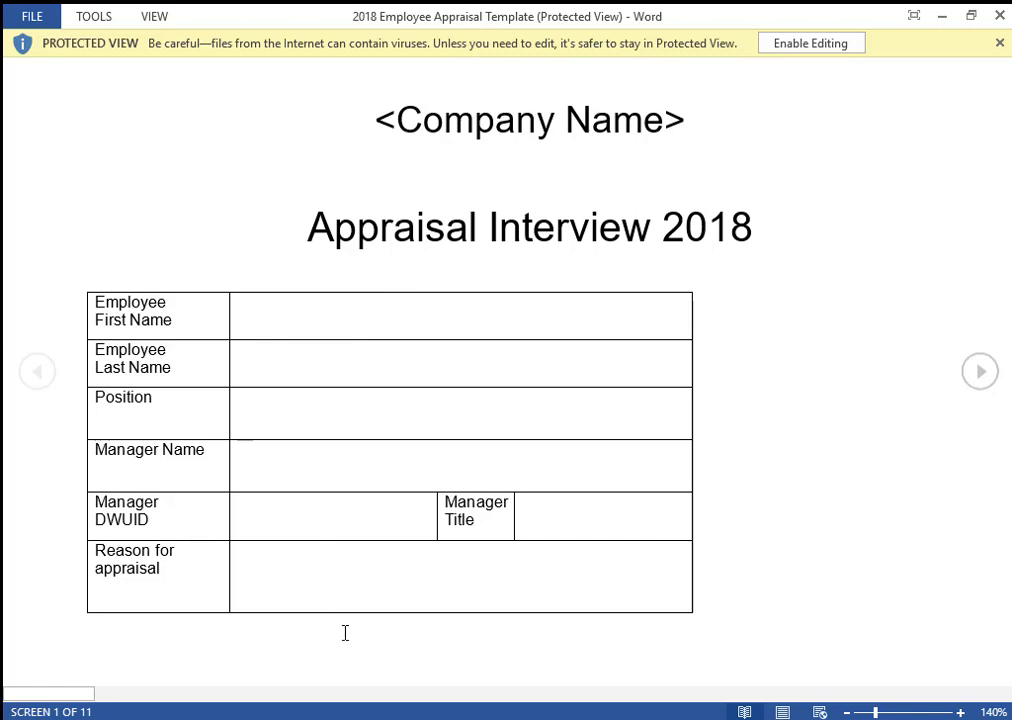
pyautogui.click(999, 15)
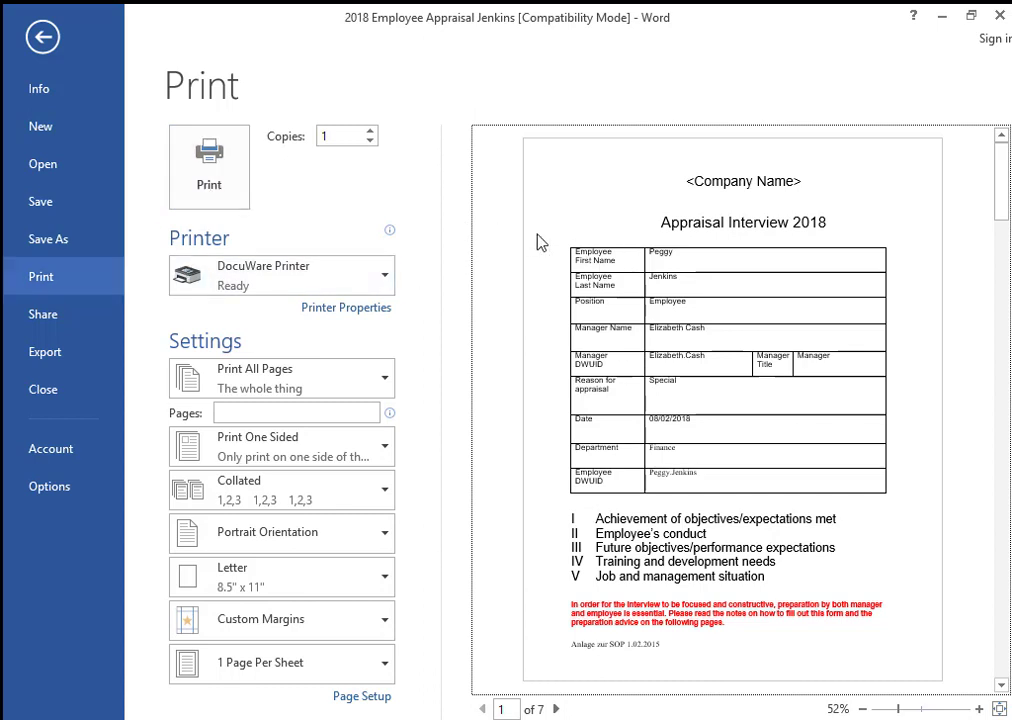
# - Print the completed appraisal to DocuWare, permanently dismiss the missing proofing tools notice, and minimize Word
pyautogui.click(210, 170)
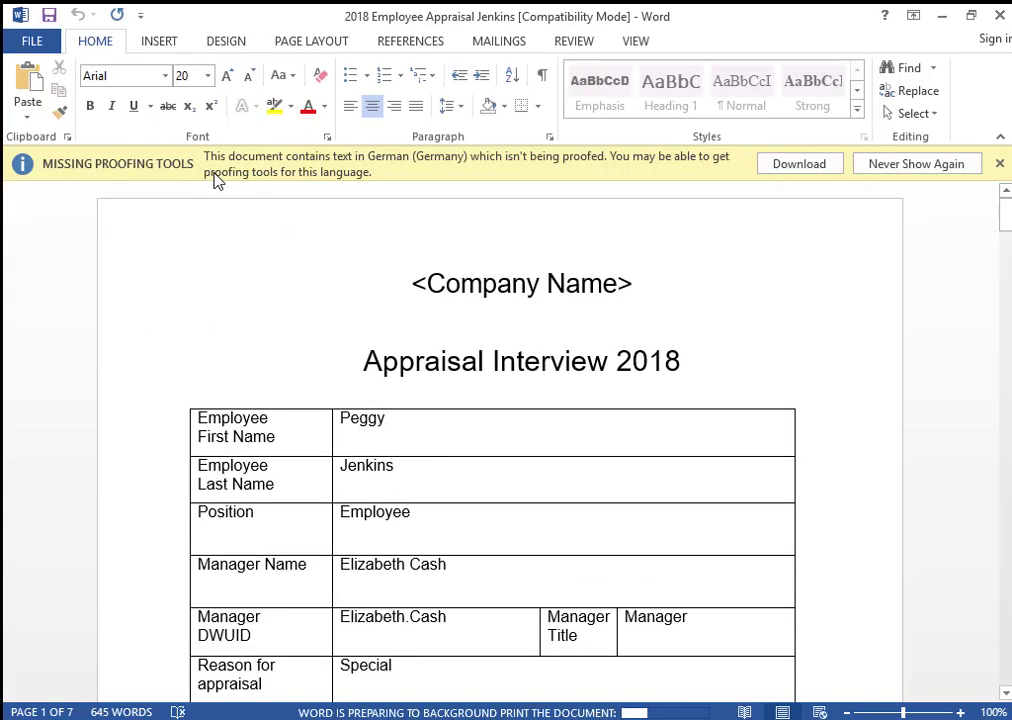
pyautogui.click(958, 174)
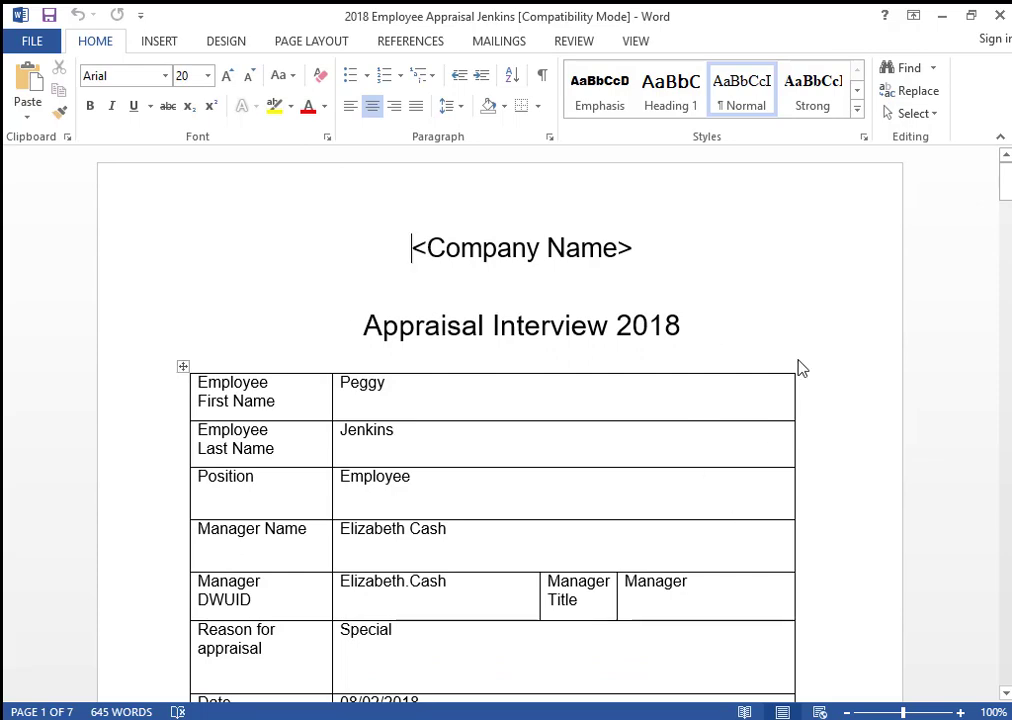
pyautogui.click(942, 17)
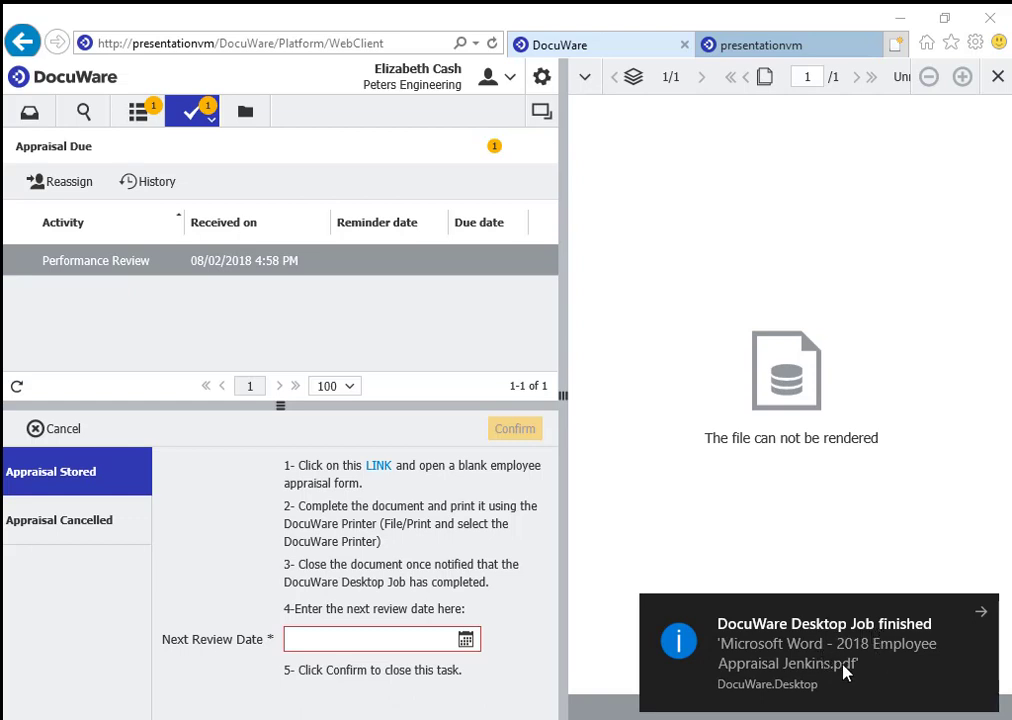
# - Set the Next Review Date of the Performance Review task to 08/15/2019 and confirm the Appraisal Stored decision
pyautogui.click(465, 640)
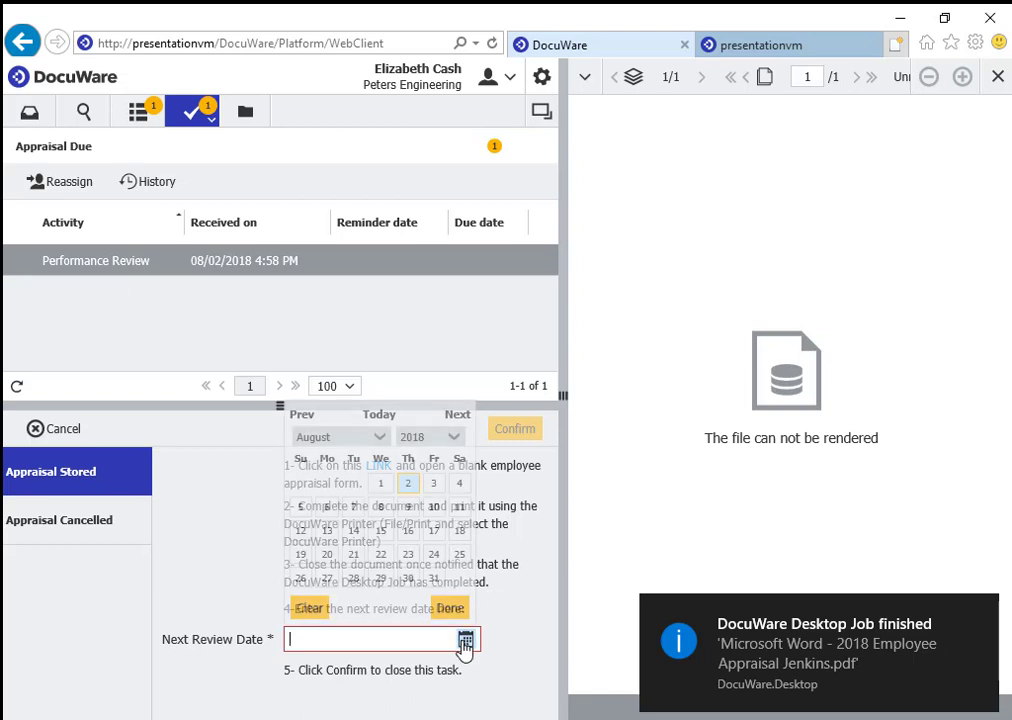
pyautogui.click(455, 445)
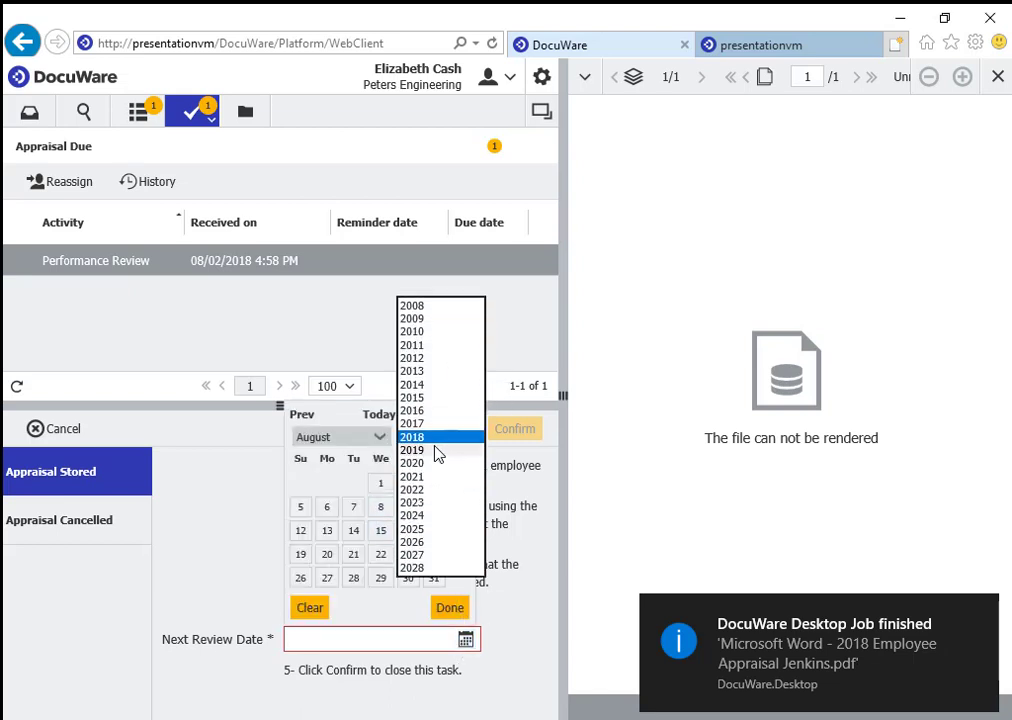
pyautogui.click(434, 450)
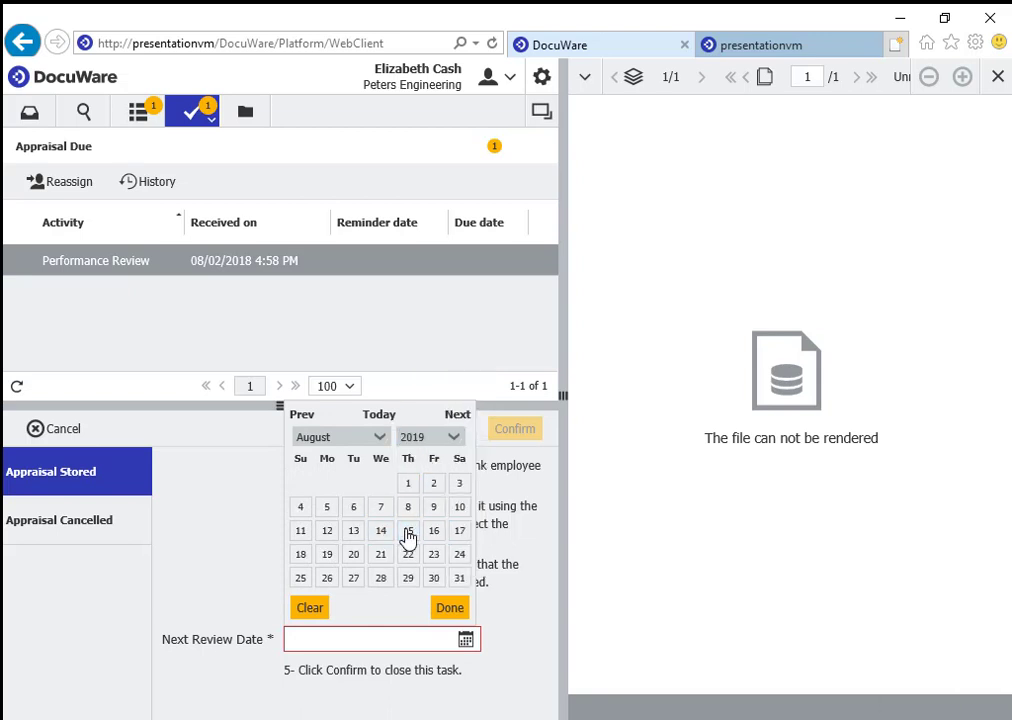
pyautogui.click(408, 538)
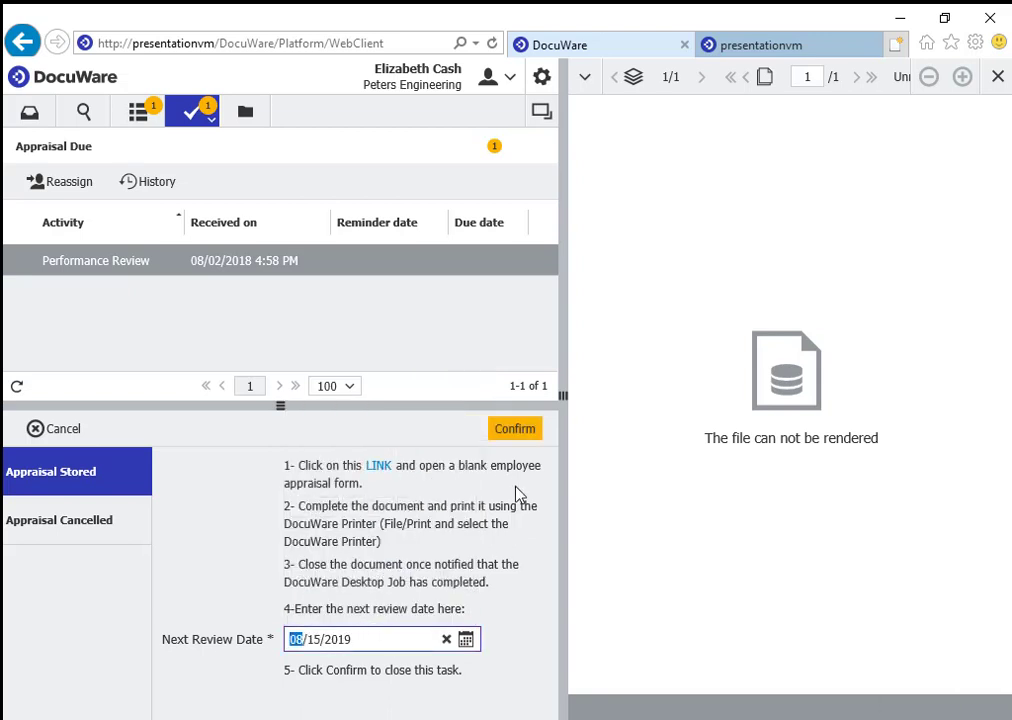
pyautogui.click(515, 430)
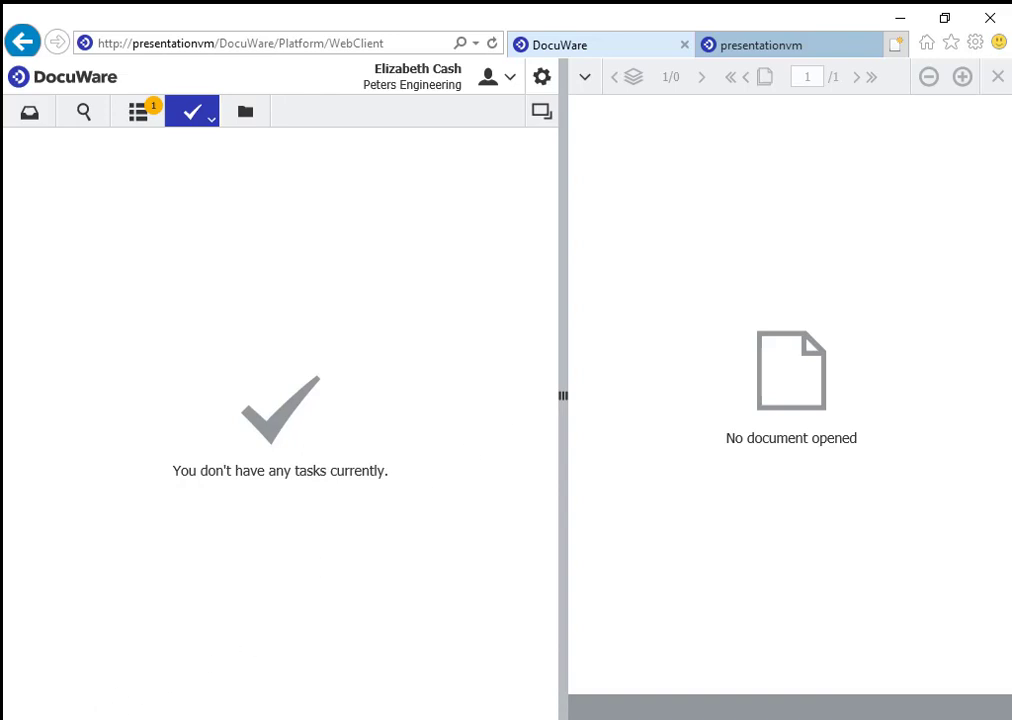
# - Switch from the manager's Windows account to the appraised employee's account and sign in
pyautogui.press('super')
pyautogui.click(25, 512)
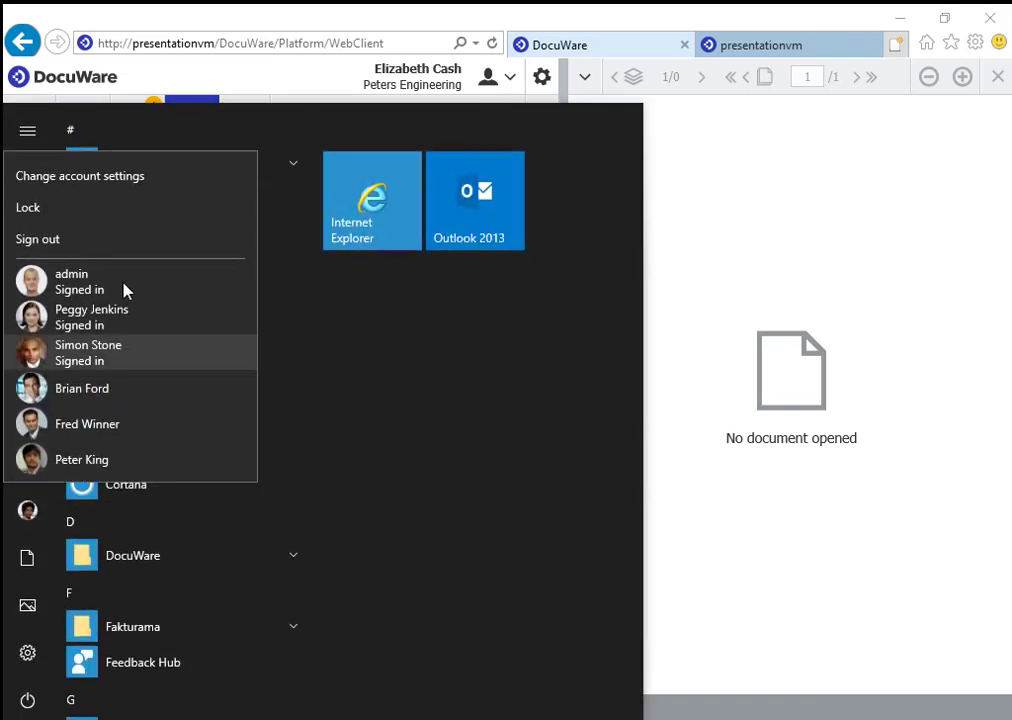
pyautogui.click(30, 318)
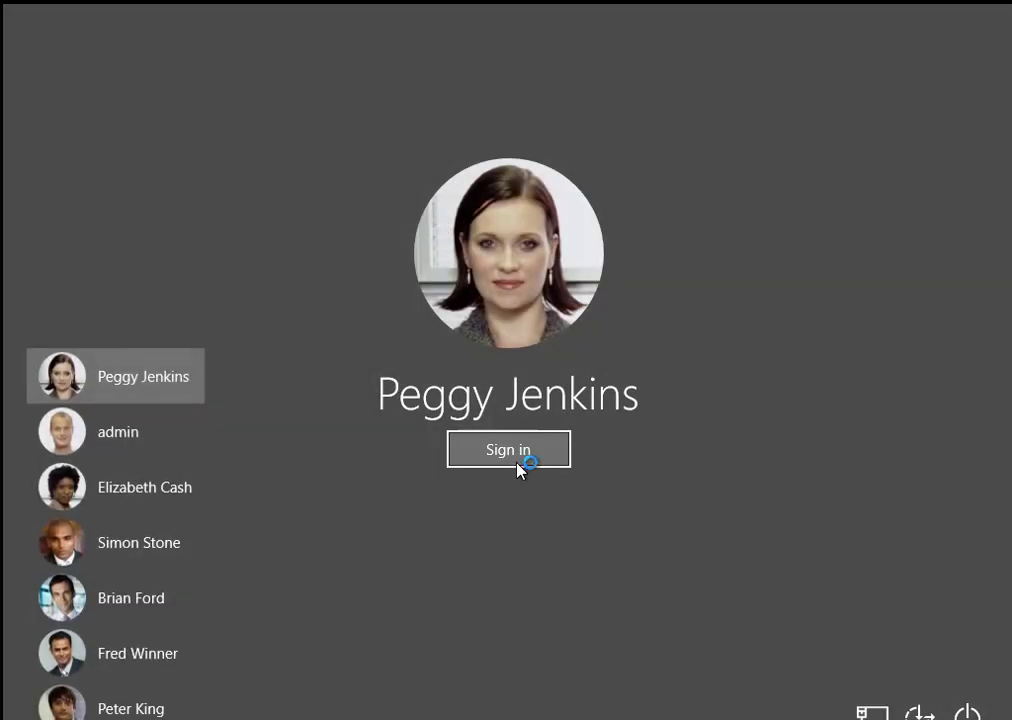
pyautogui.click(520, 466)
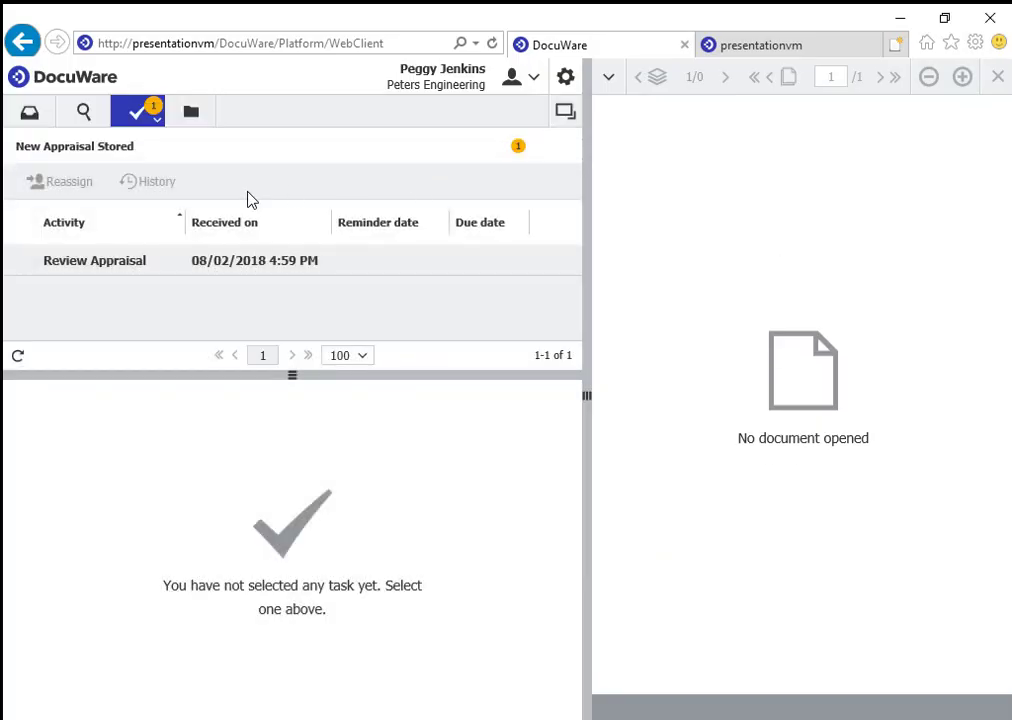
# - Open the Review Appraisal task with more room for its document, view both decision options, and confirm Agree without comments
pyautogui.click(79, 262)
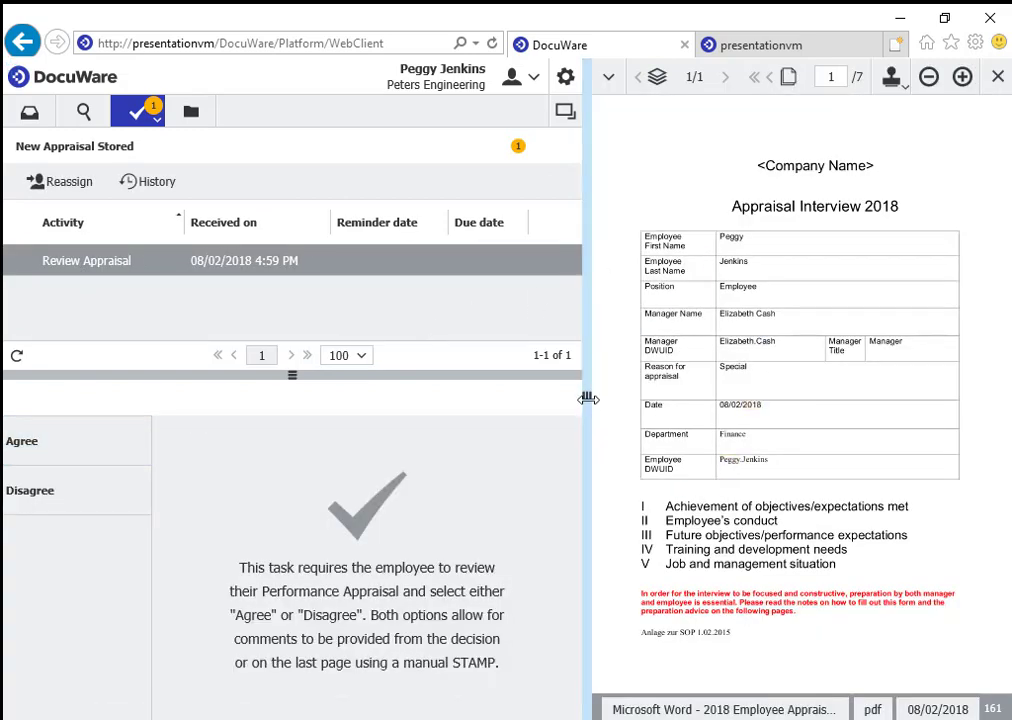
pyautogui.moveTo(586, 396); pyautogui.dragTo(463, 416)
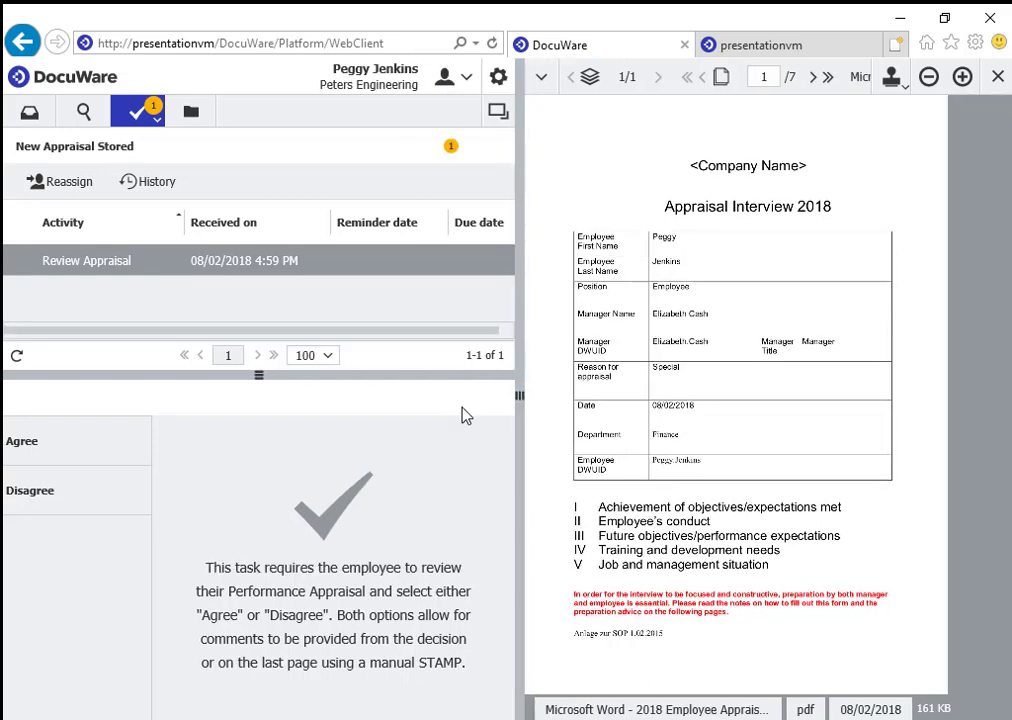
pyautogui.click(120, 446)
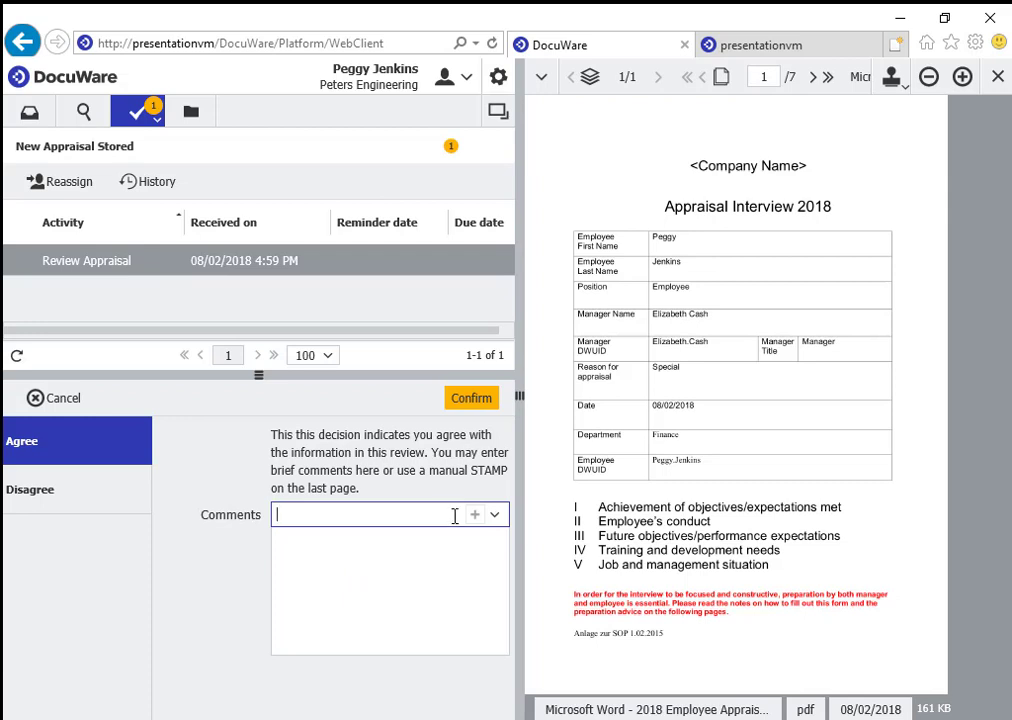
pyautogui.click(87, 484)
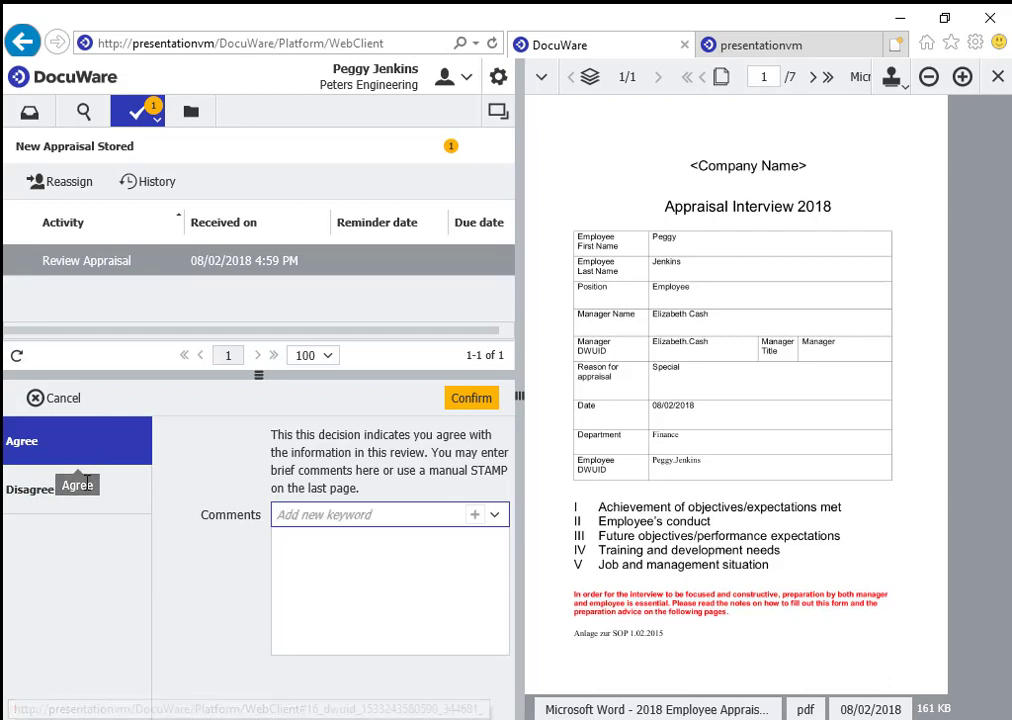
pyautogui.click(89, 490)
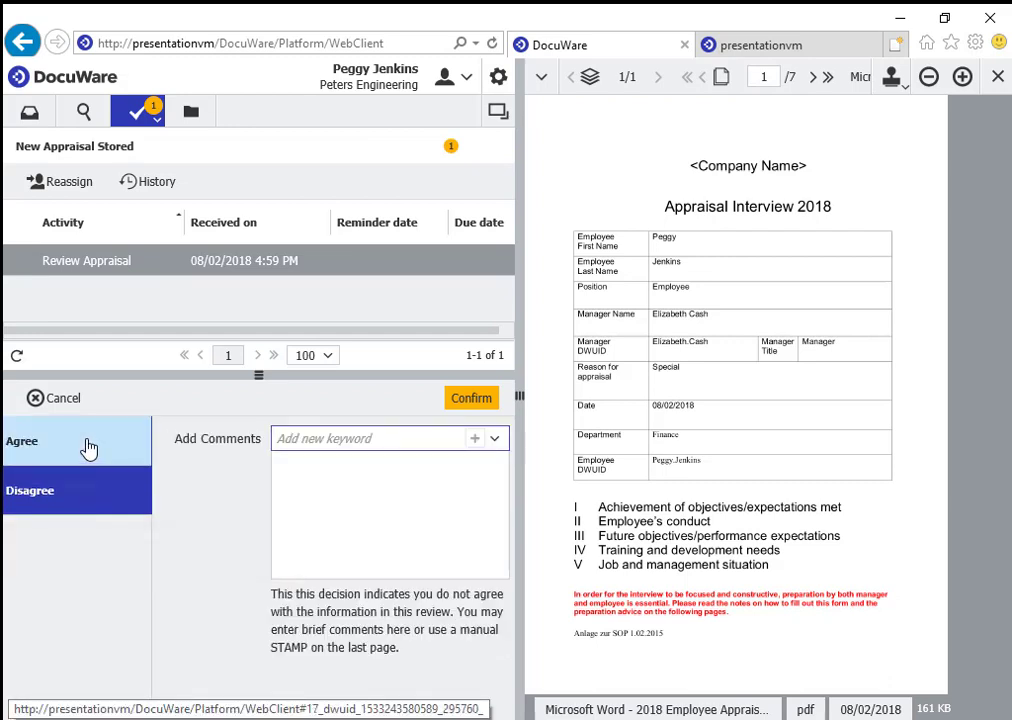
pyautogui.click(89, 449)
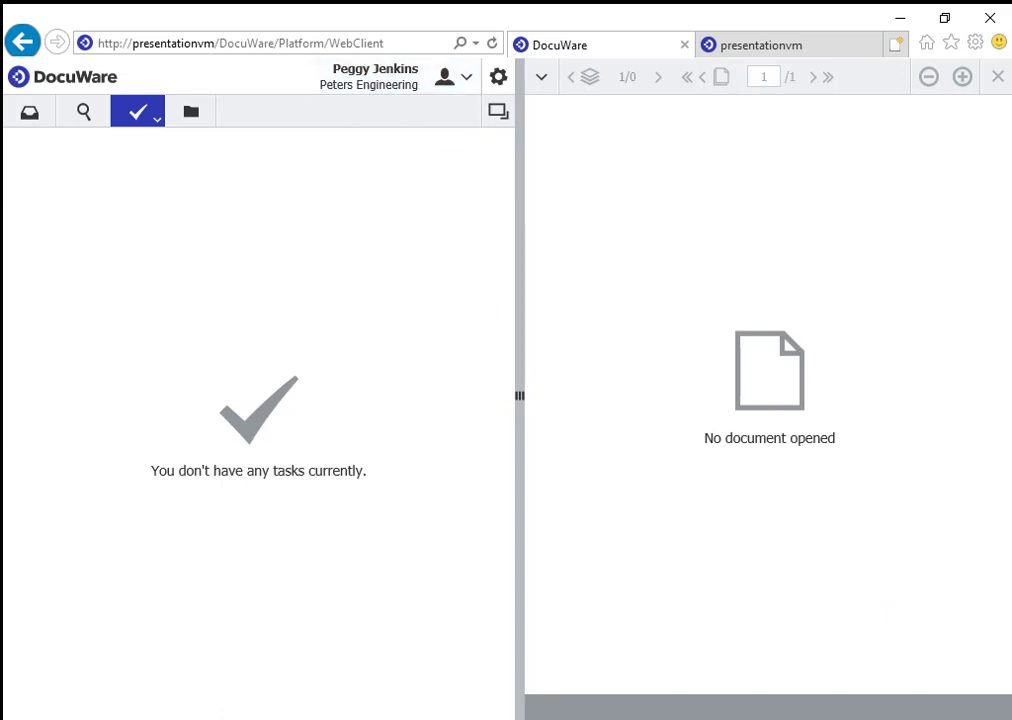
# - Switch back to the manager's Windows account and confirm the Complete Appraisal task as Completed
pyautogui.click(28, 718)
pyautogui.click(29, 512)
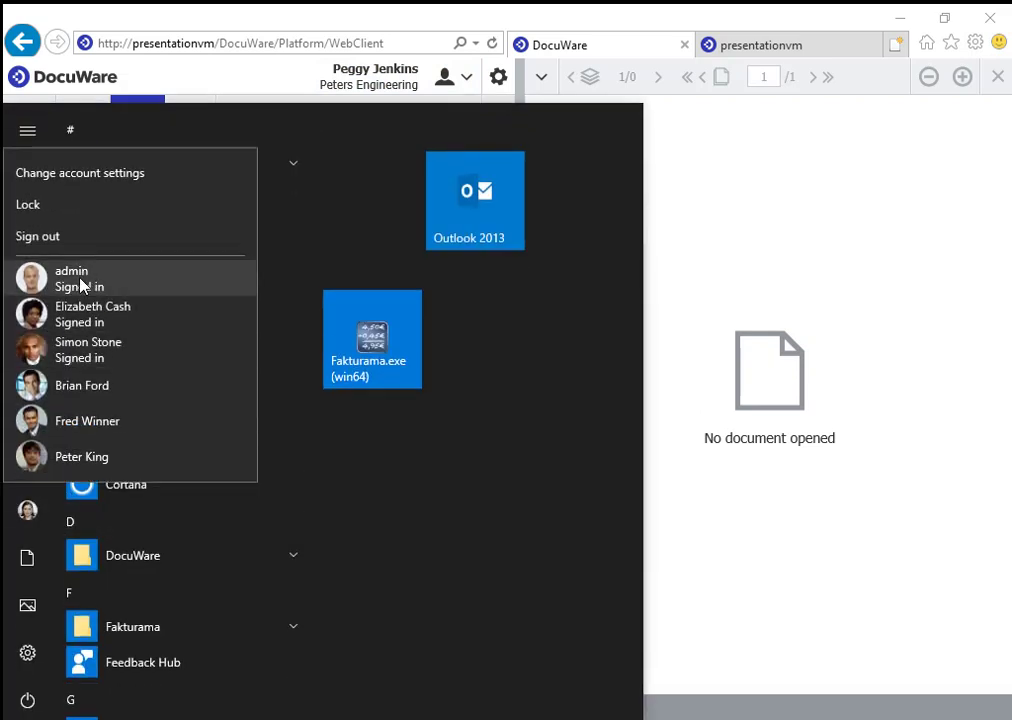
pyautogui.click(63, 354)
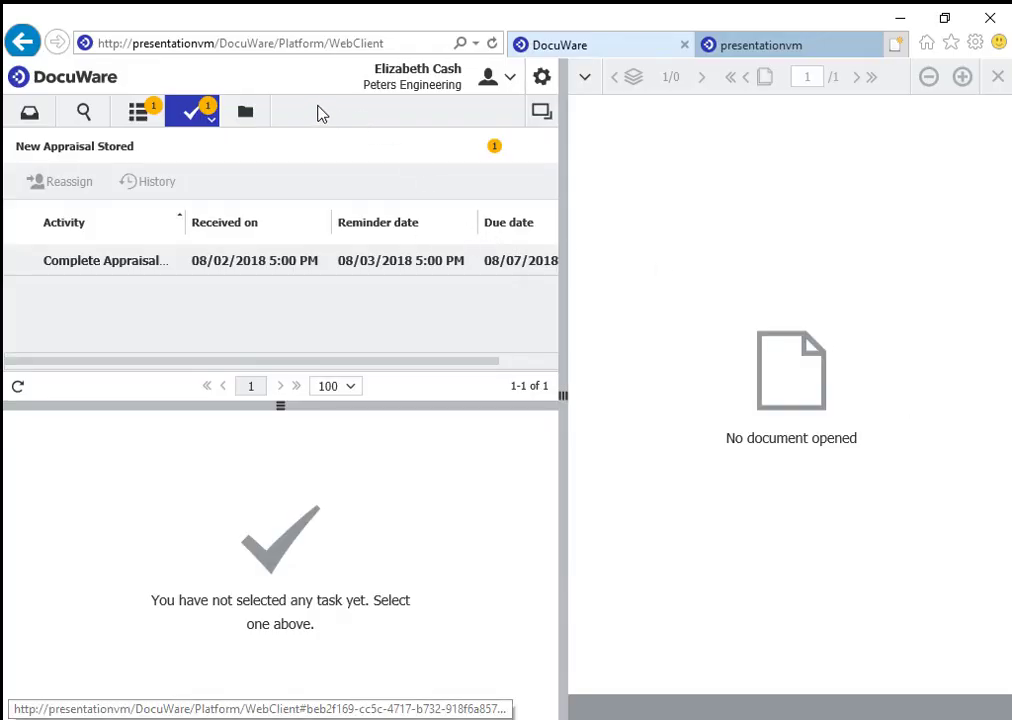
pyautogui.click(102, 270)
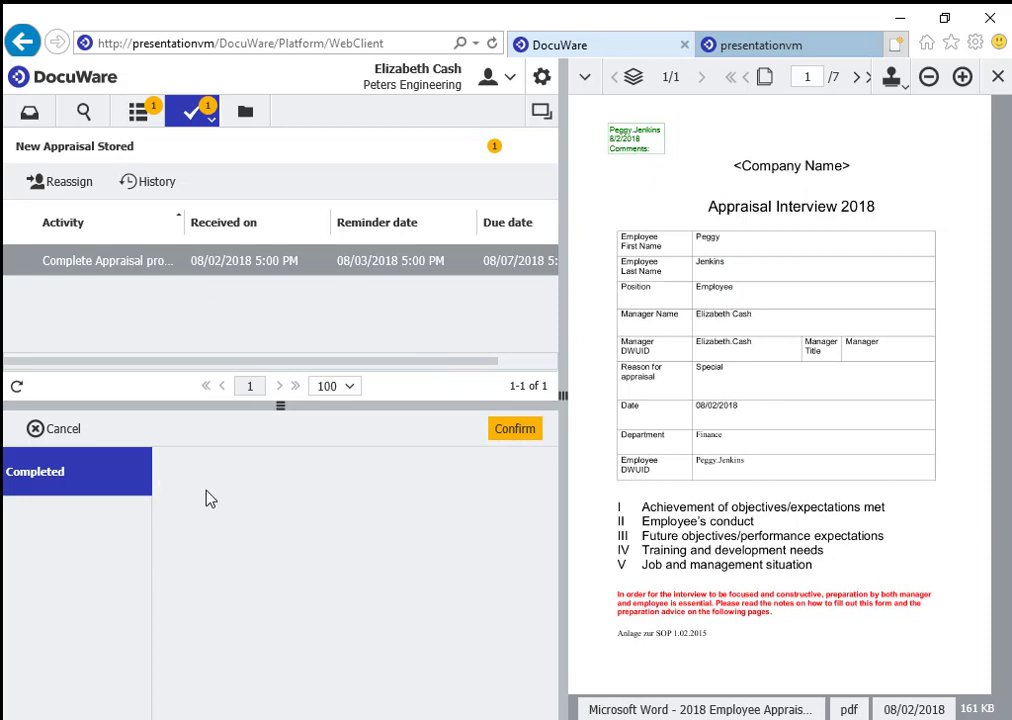
pyautogui.click(515, 430)
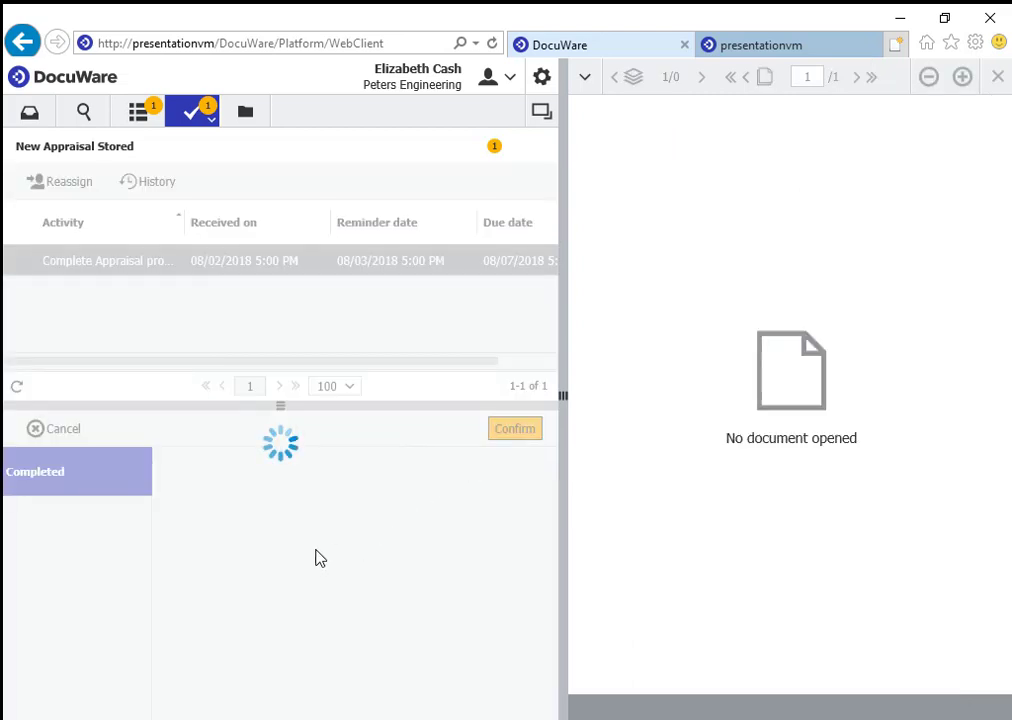